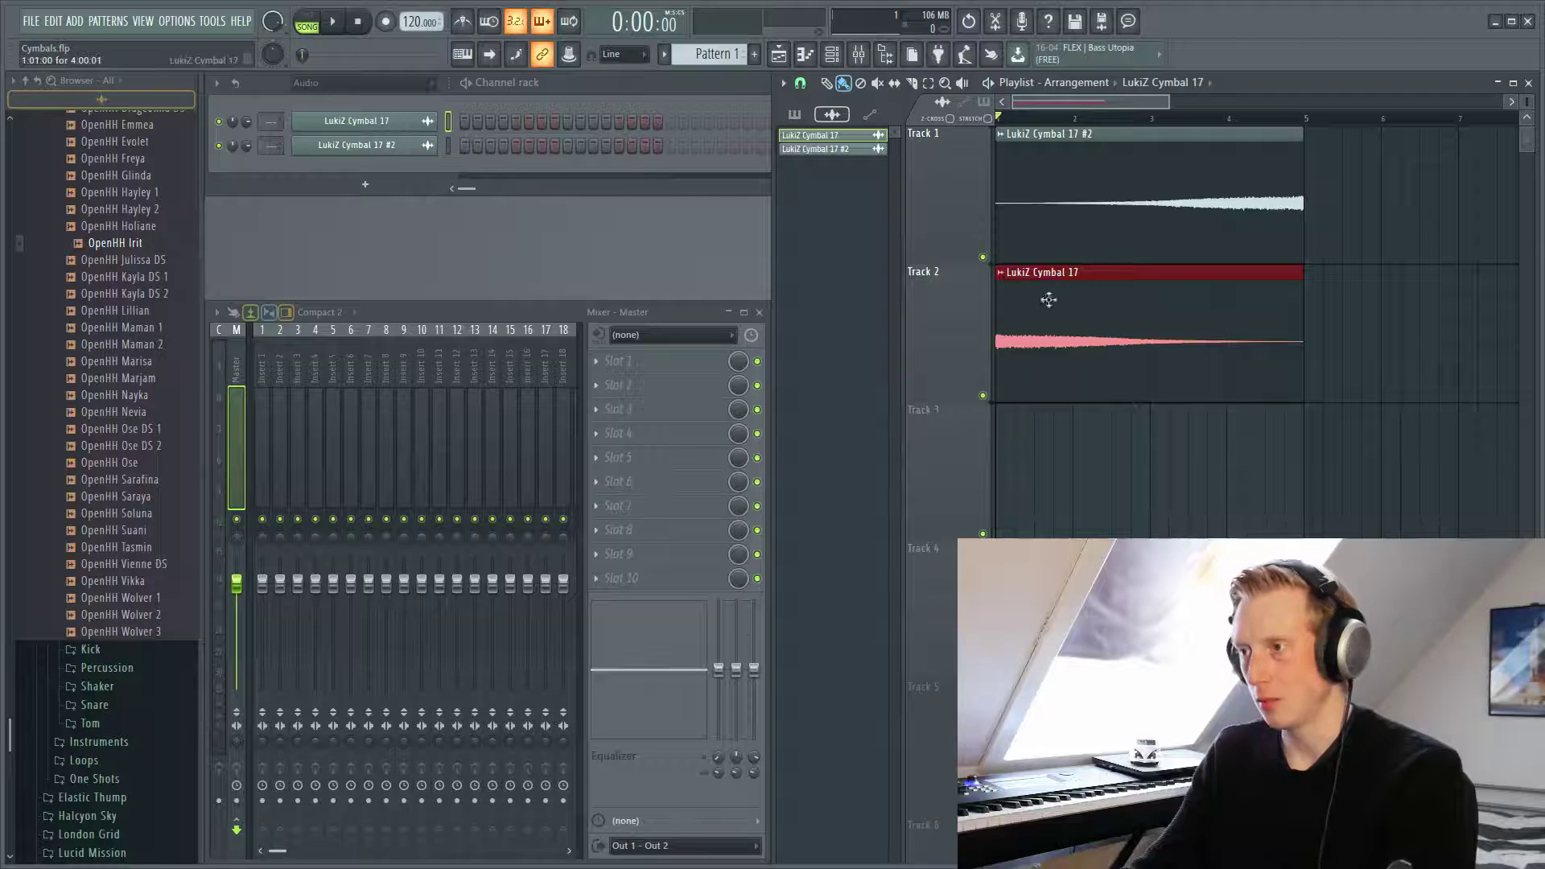
# Play back the two stacked LukiZ Cymbal 17 clips in the Cymbals project
pyautogui.press('space')
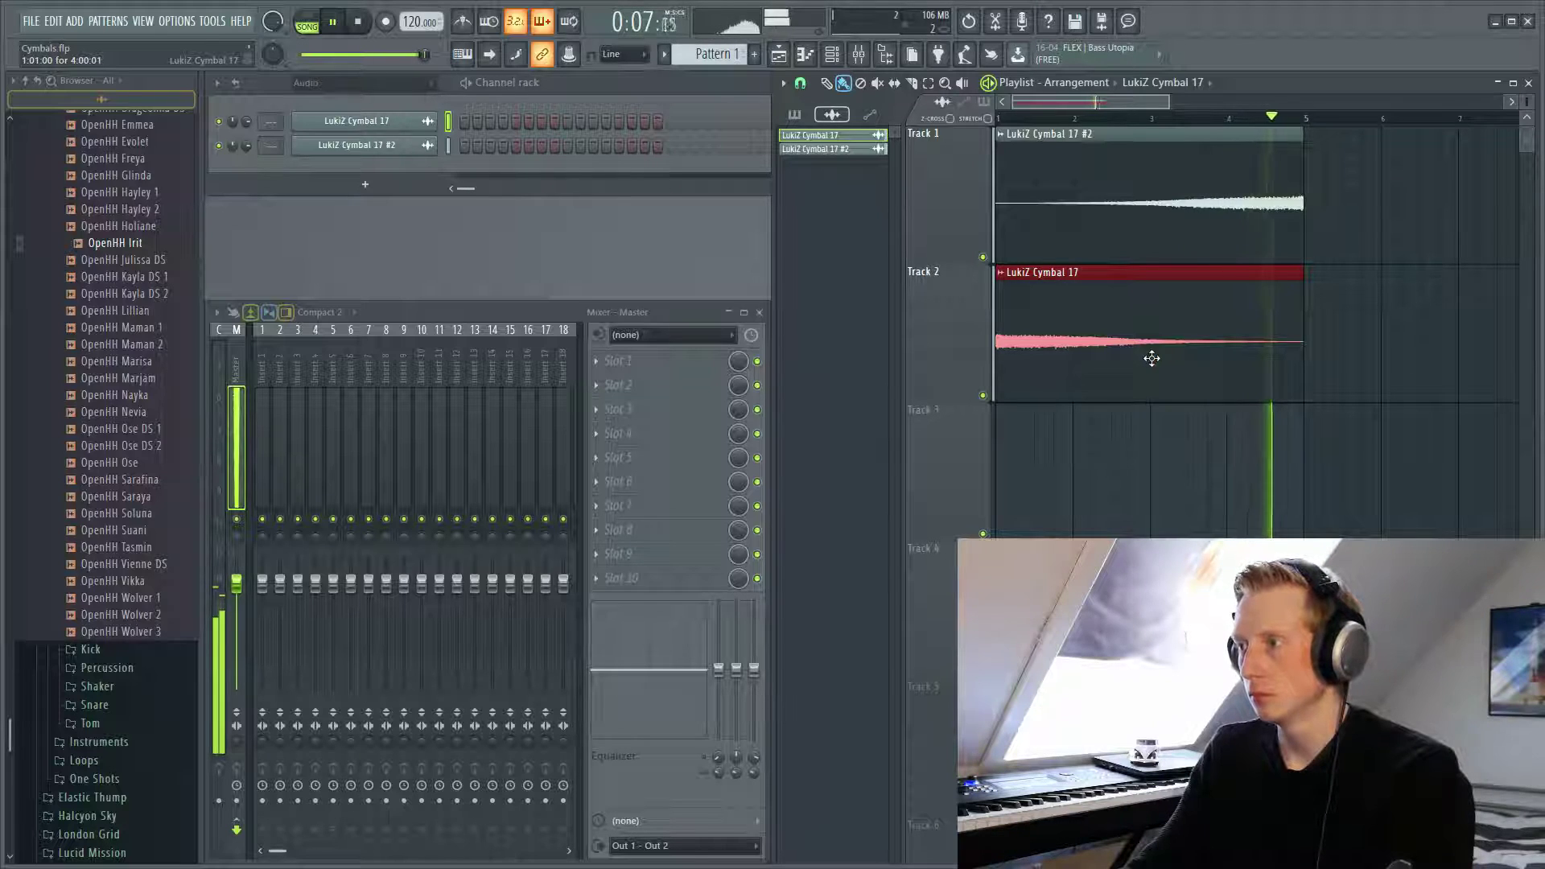
# Stop playback and delete both LukiZ Cymbal 17 clips from Tracks 1 and 2
pyautogui.press('space')
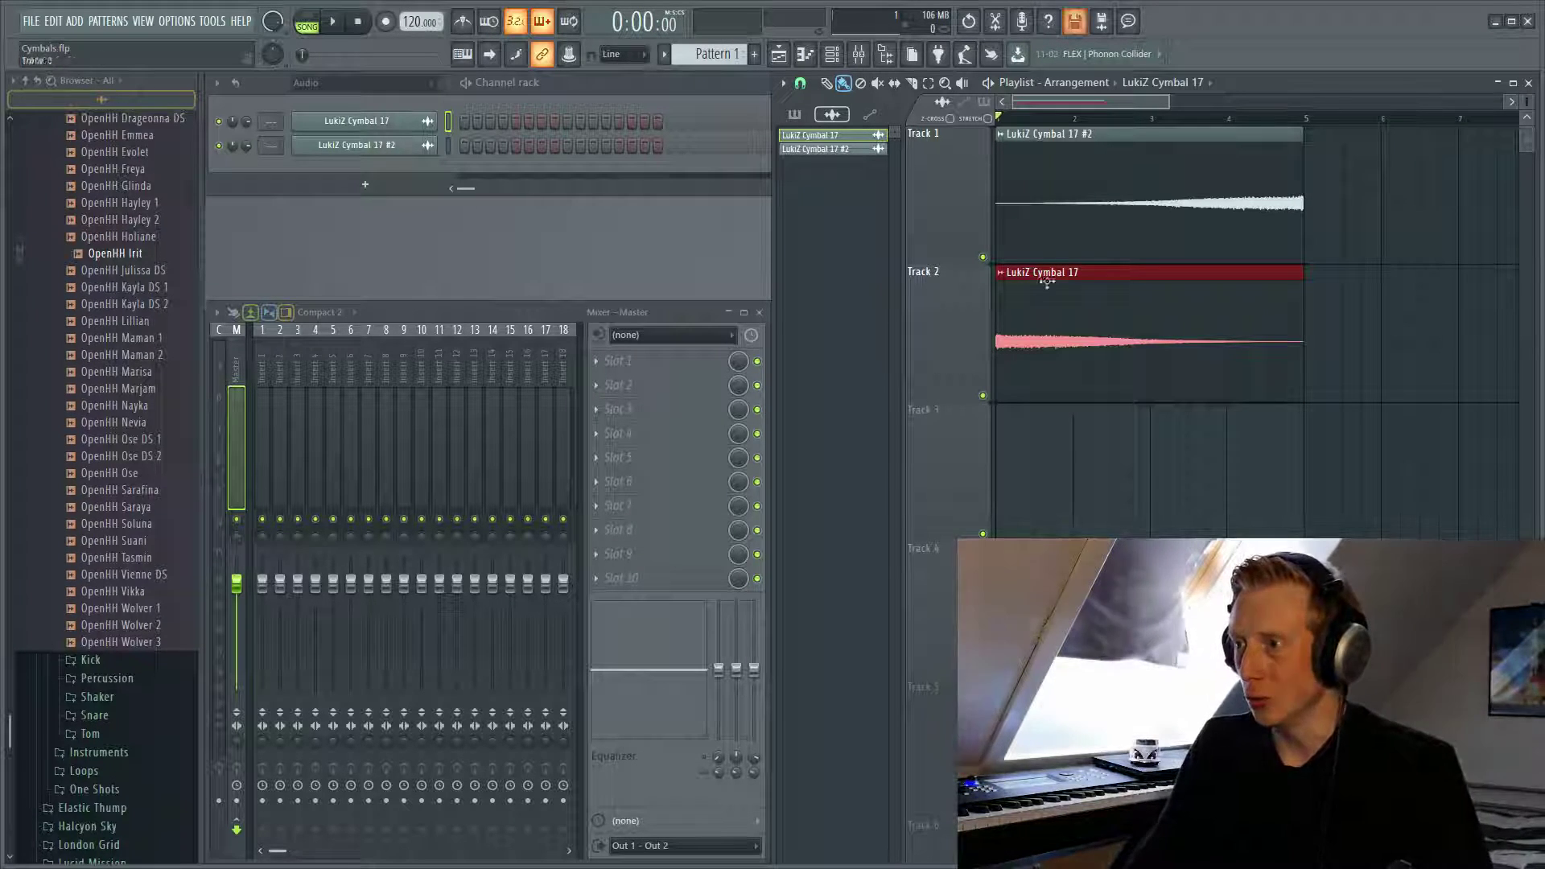
pyautogui.click(1110, 483)
pyautogui.rightClick(1151, 338)
pyautogui.rightClick(1188, 219)
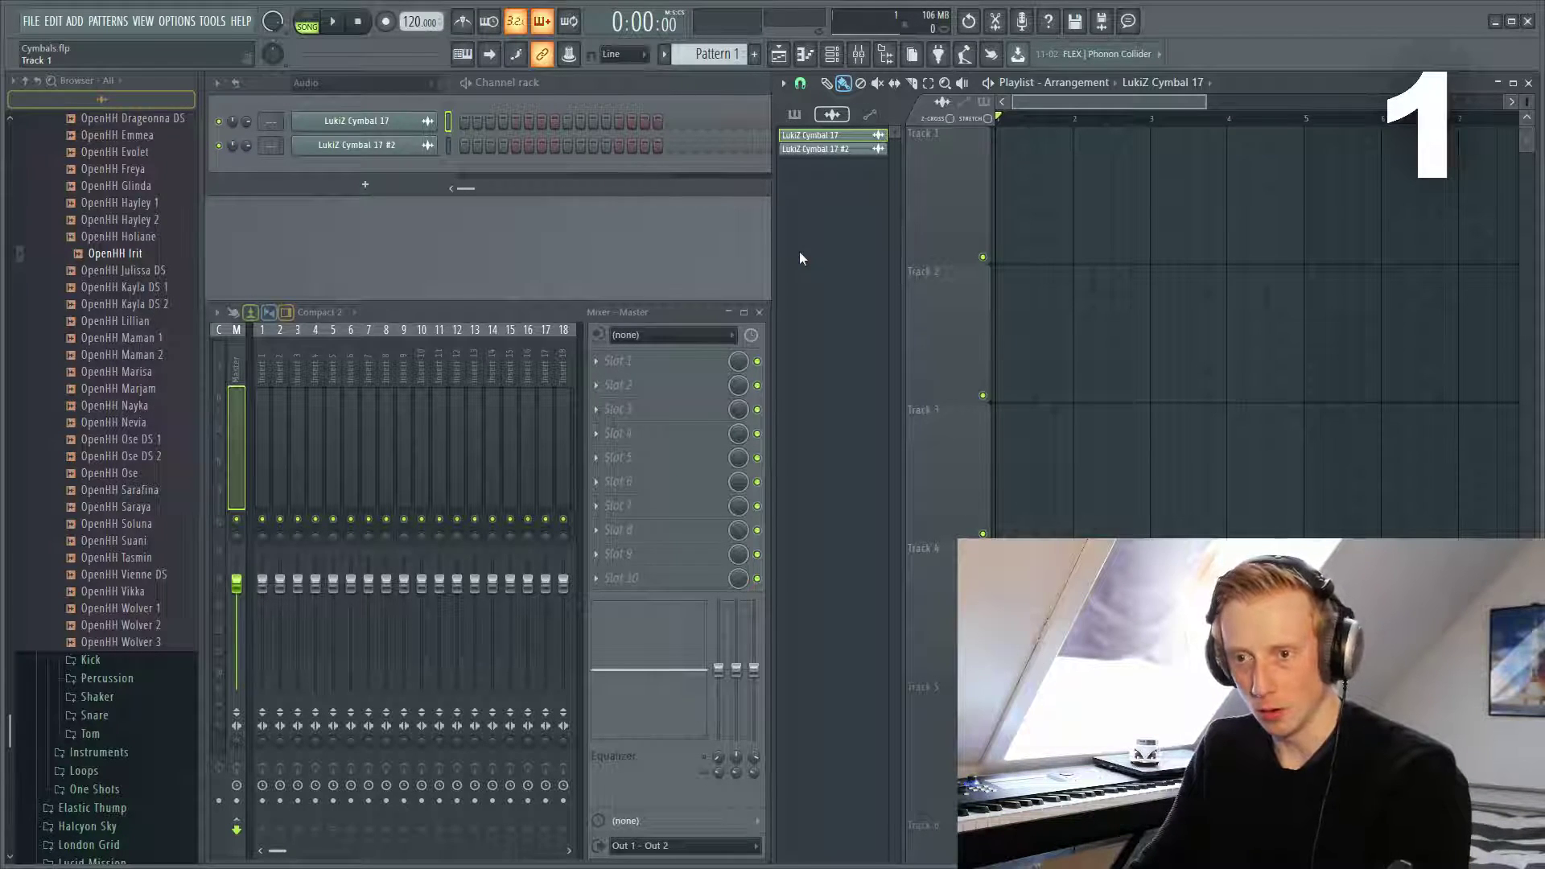
# Preview OpenHH Irit, place it at the start of Track 2, and select bars 1 to 5
pyautogui.click(129, 254)
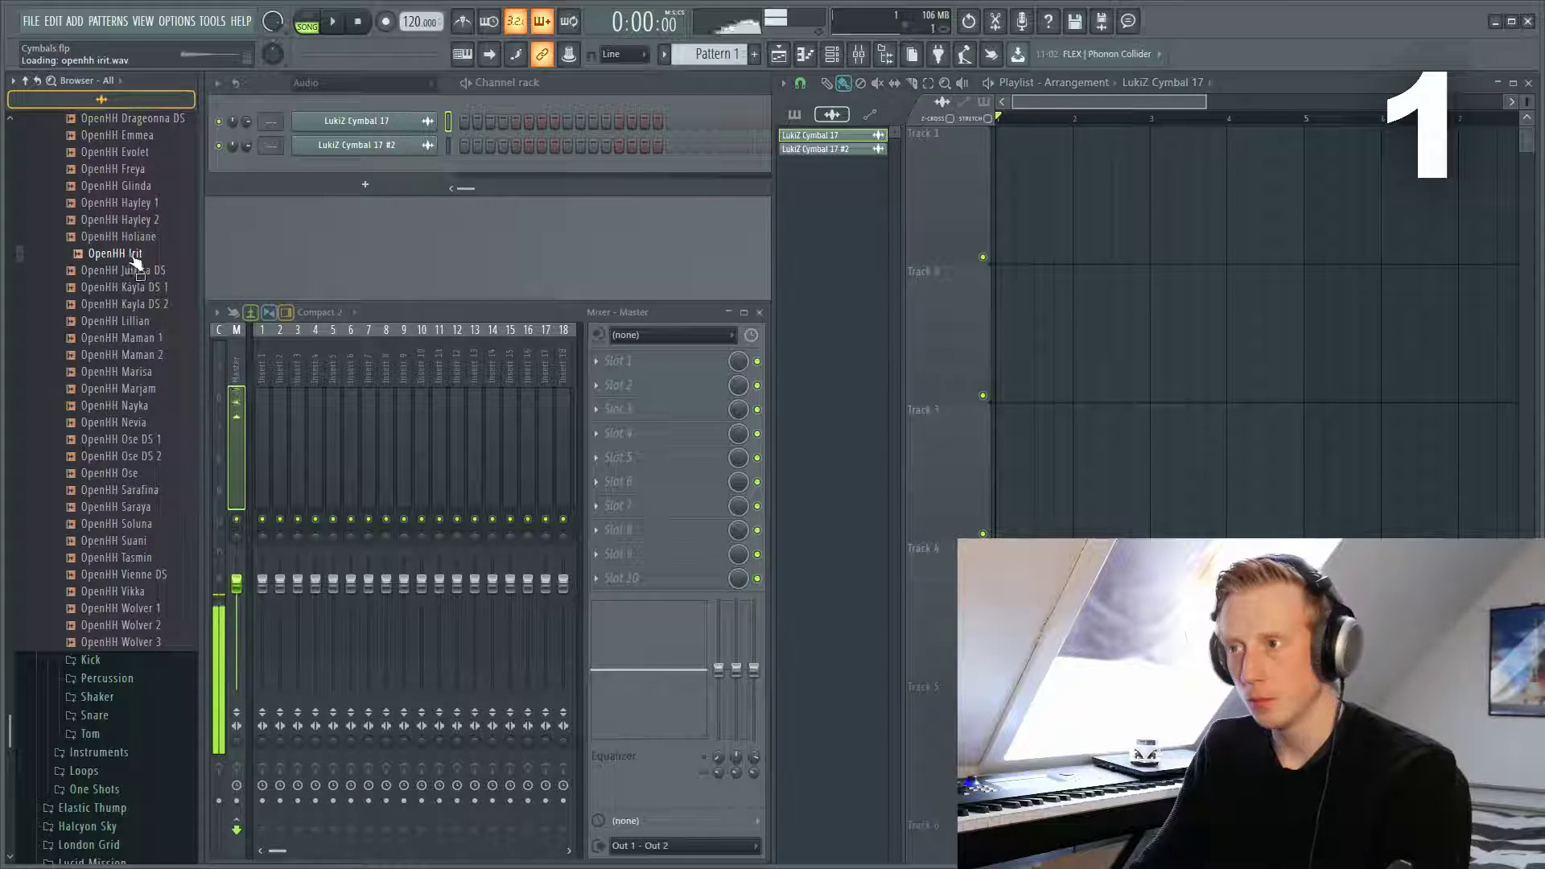
pyautogui.moveTo(135, 262); pyautogui.dragTo(1055, 338)
pyautogui.scroll(2, 1053, 336)
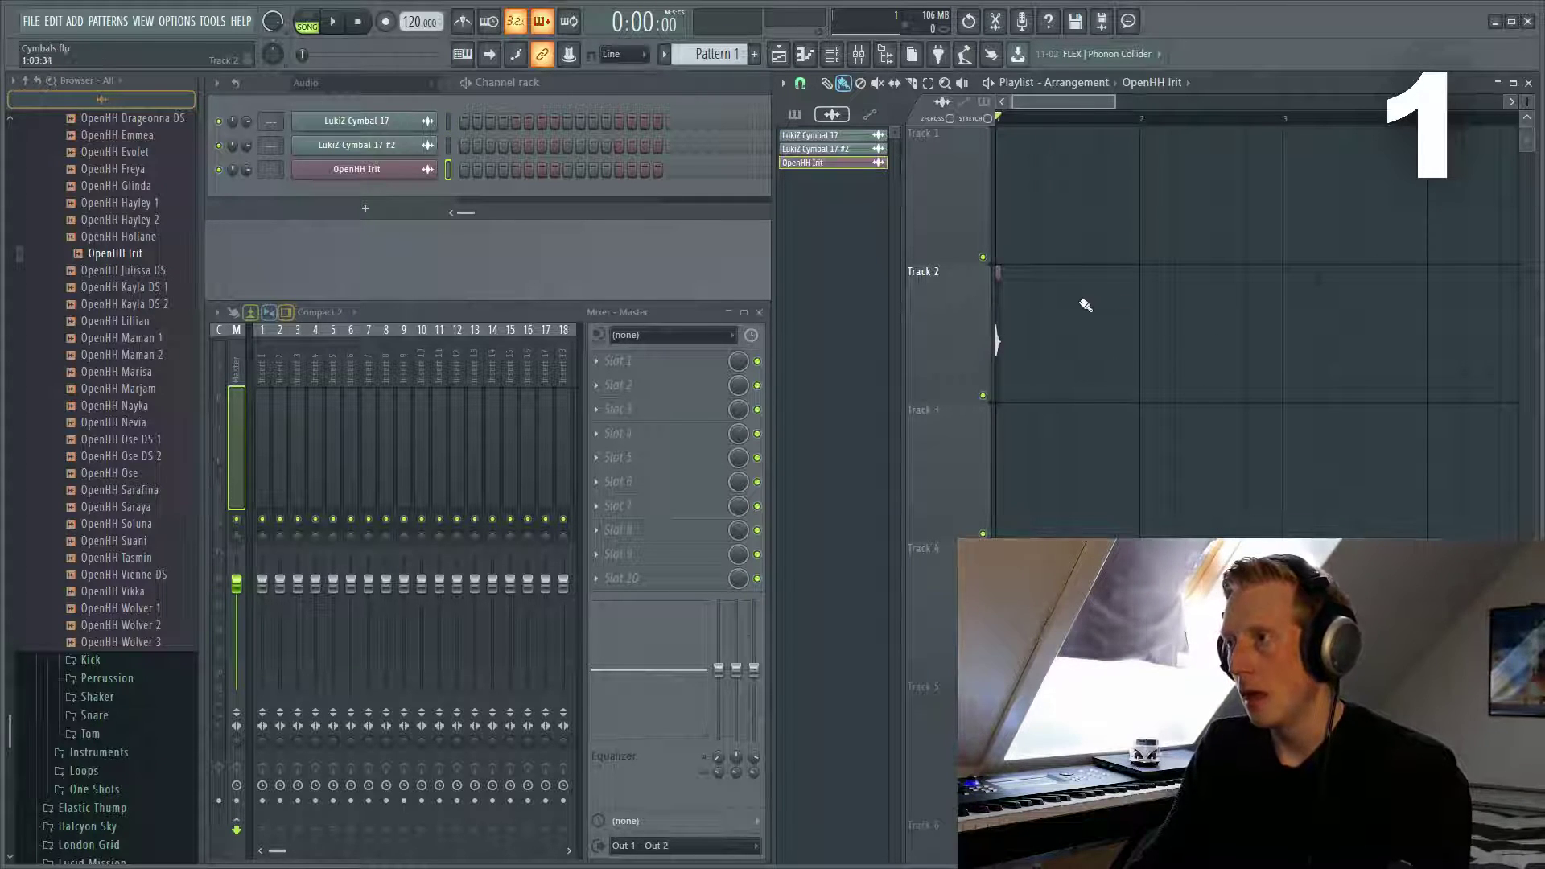
pyautogui.scroll(-2, 1138, 300)
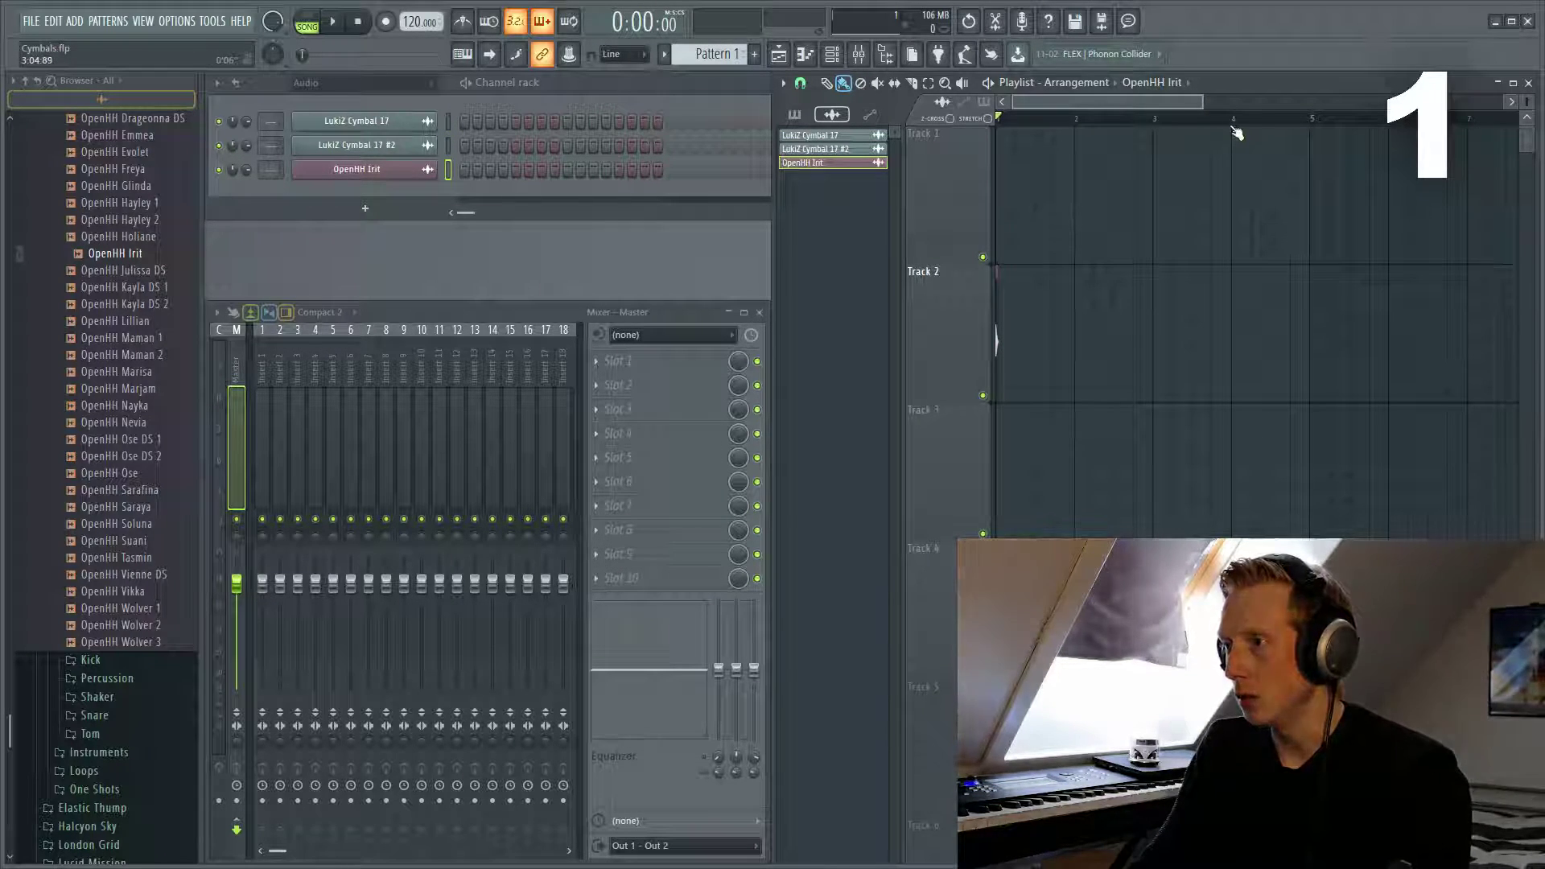
pyautogui.moveTo(1235, 129); pyautogui.dragTo(1323, 133)
pyautogui.moveTo(1219, 132); pyautogui.dragTo(998, 129)
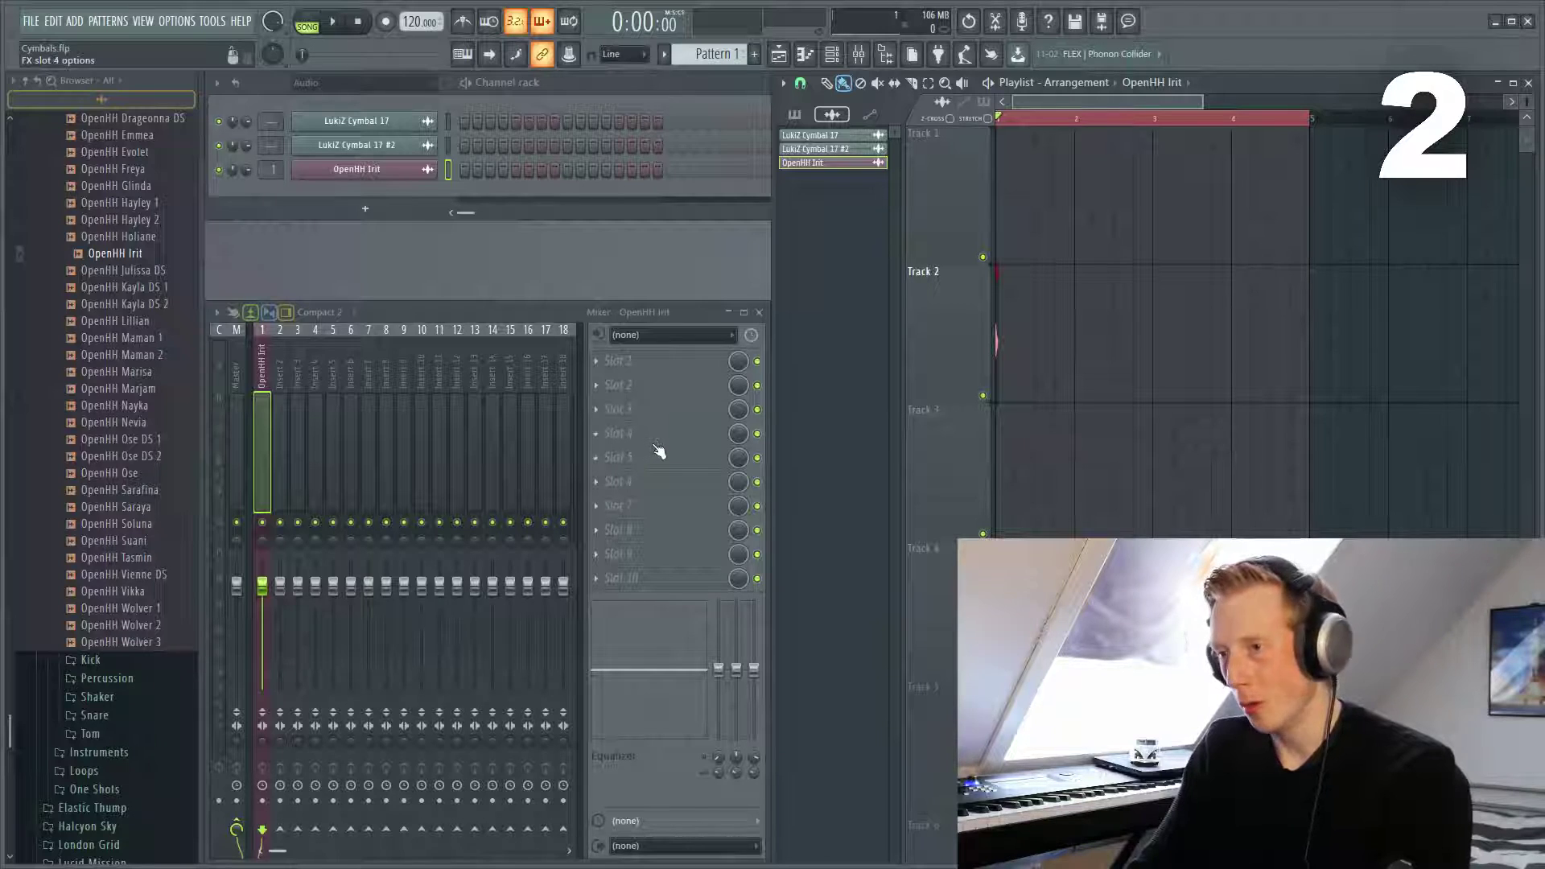
# Load Fruity Reeverb 2 on the OpenHH Irit mixer insert and move its window aside
pyautogui.click(681, 383)
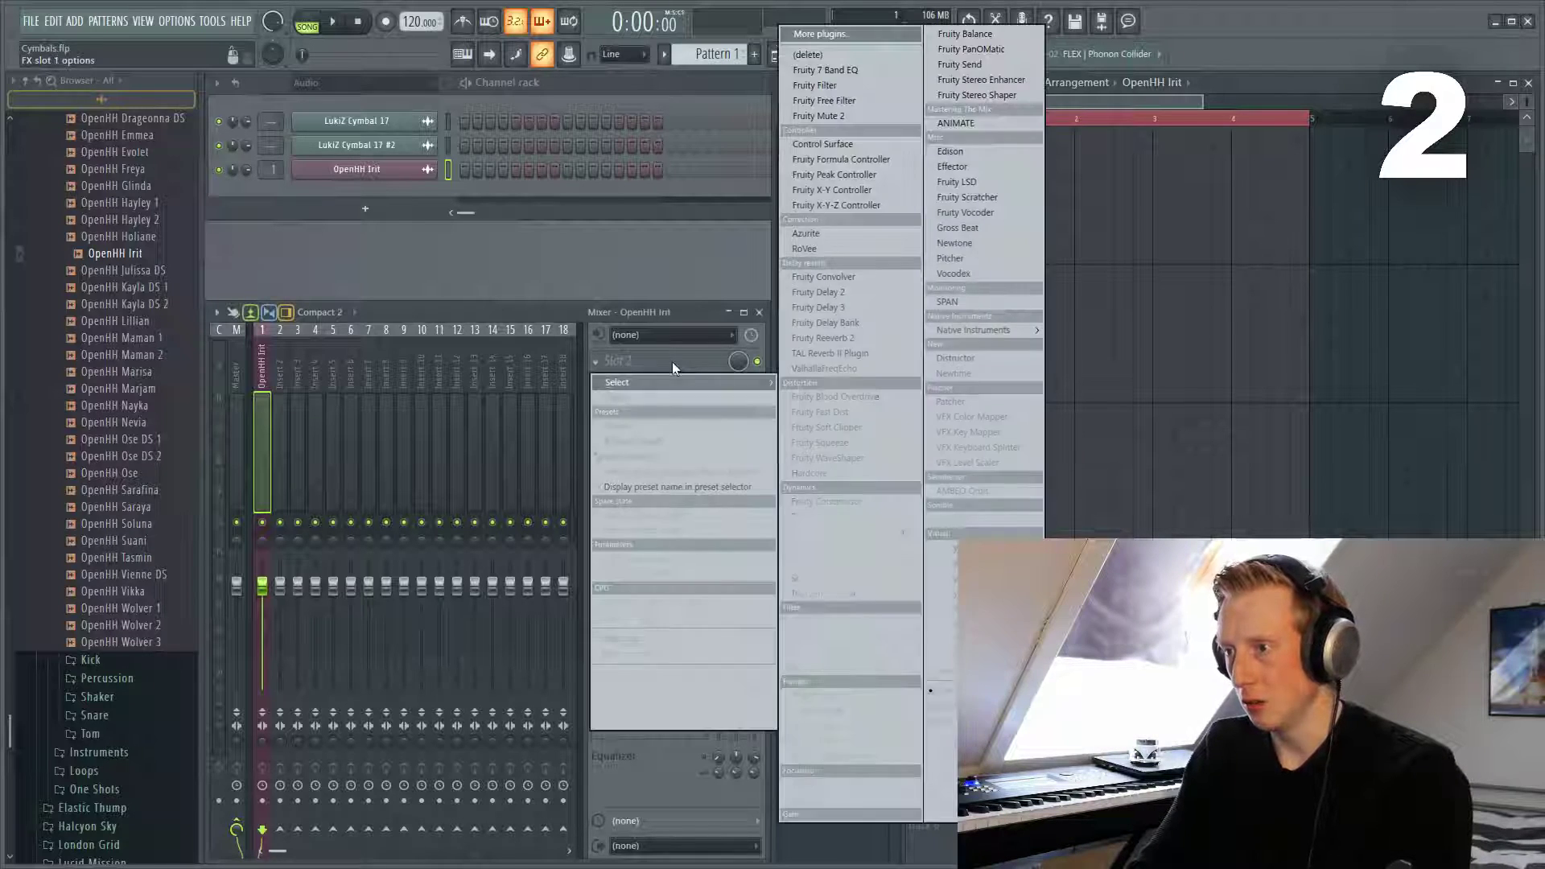
pyautogui.click(852, 335)
pyautogui.moveTo(496, 243); pyautogui.dragTo(924, 520)
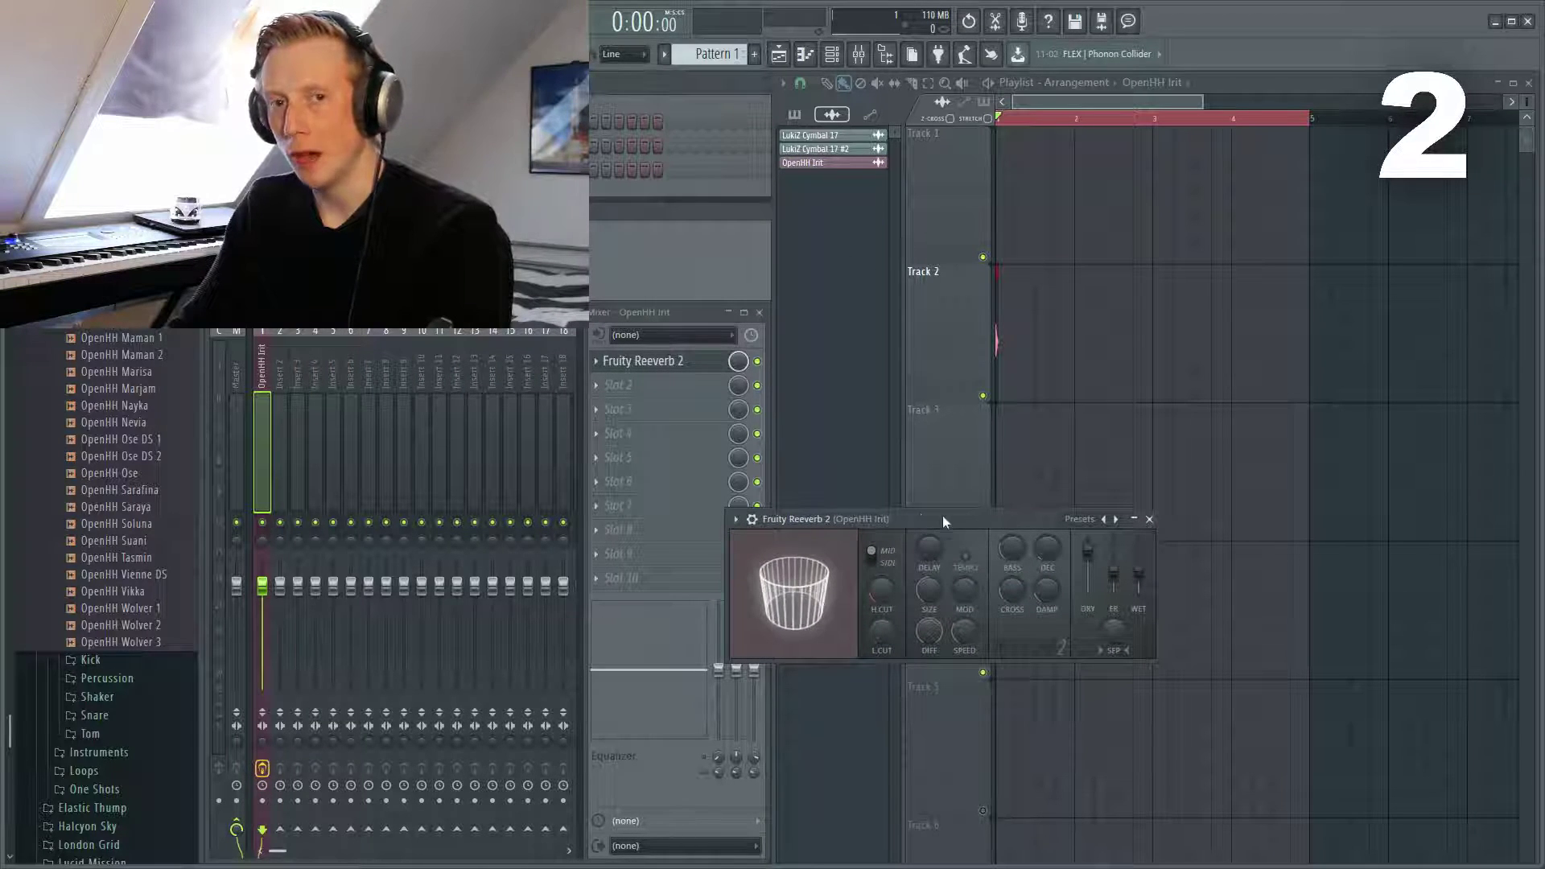
pyautogui.moveTo(1046, 519); pyautogui.dragTo(1321, 426)
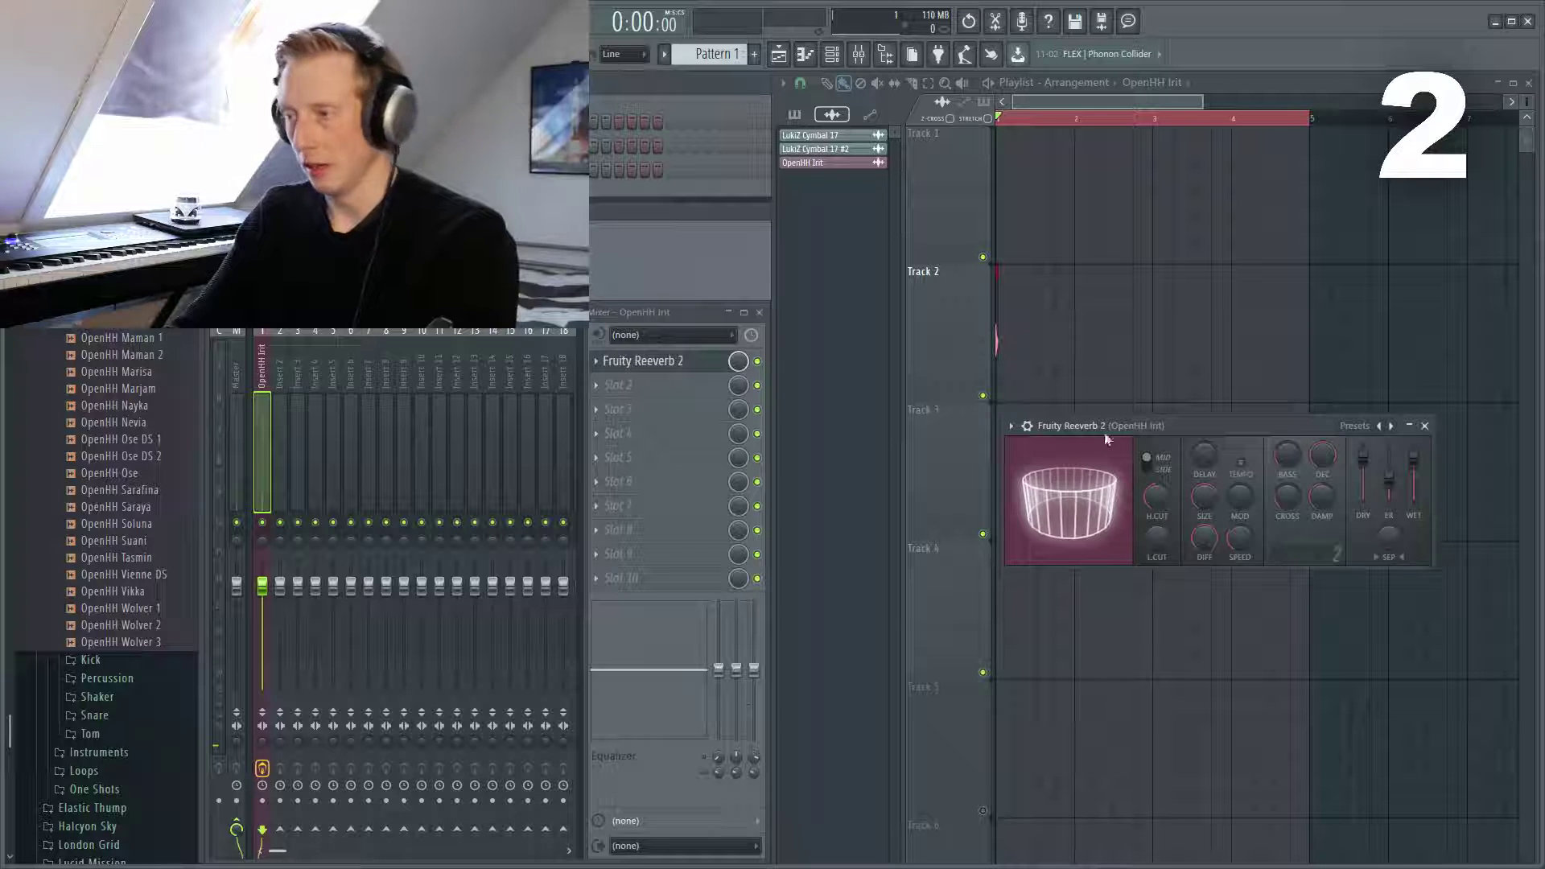
pyautogui.moveTo(1142, 431); pyautogui.dragTo(1099, 426)
# Audition the reverb and lower its DRY level slightly
pyautogui.press('space')
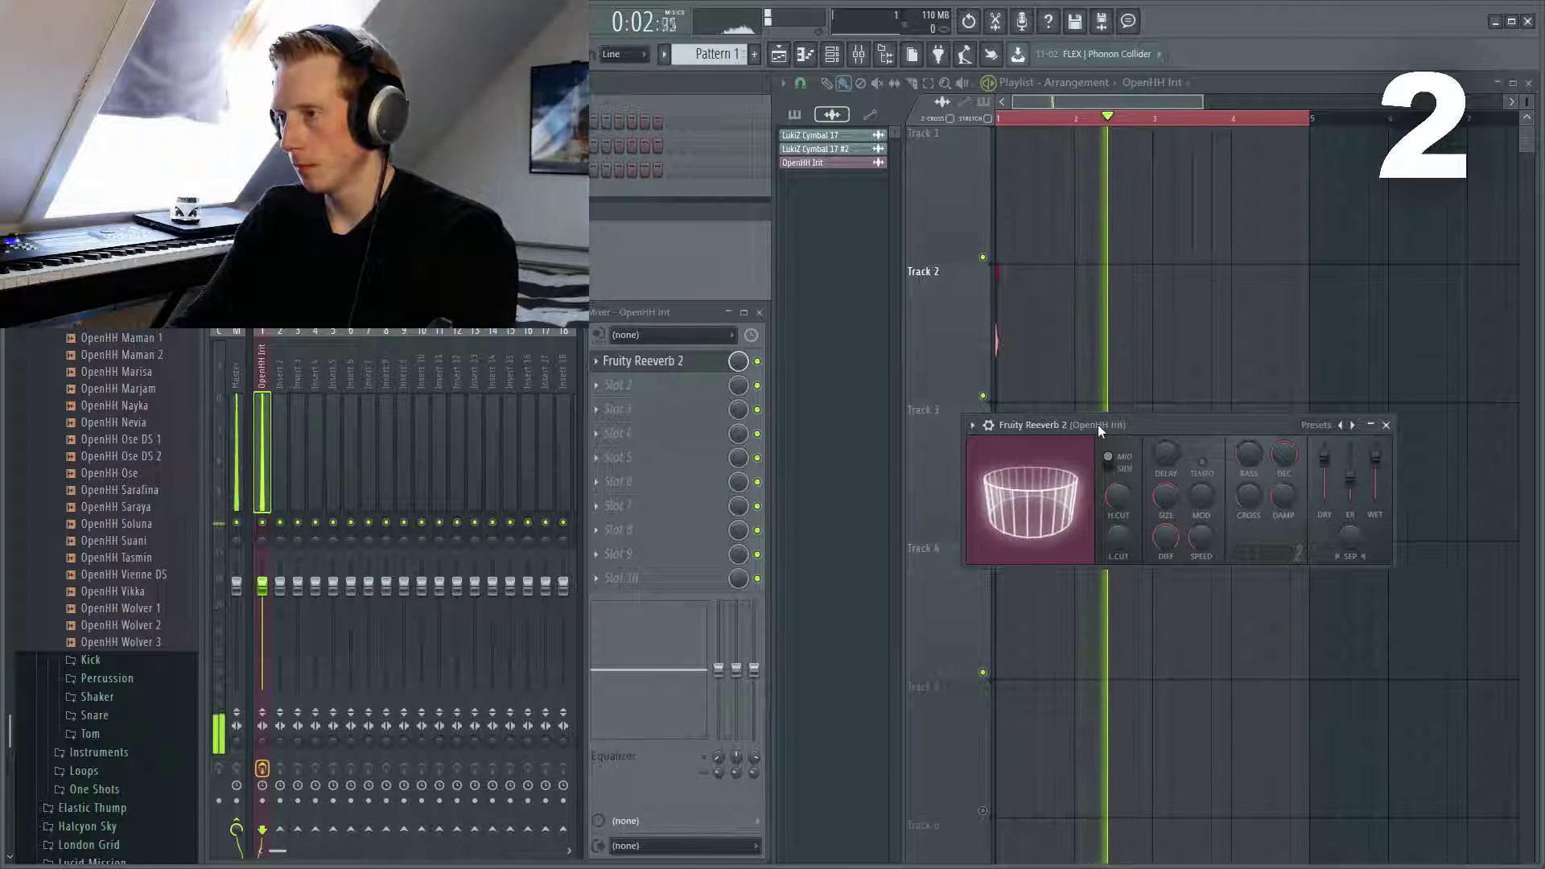
pyautogui.press('space')
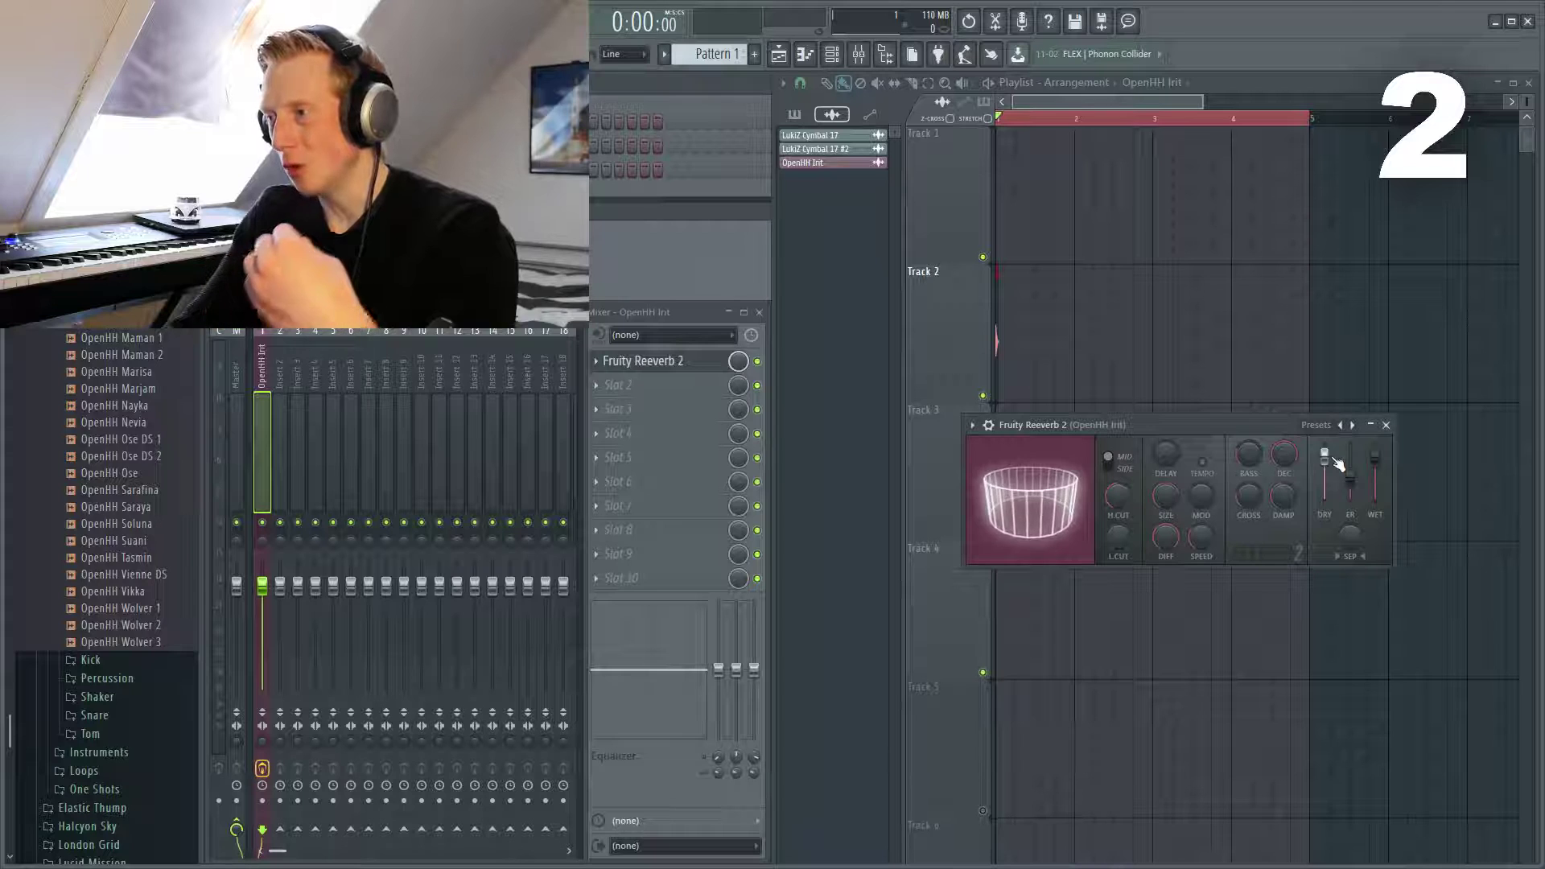
pyautogui.moveTo(1333, 457); pyautogui.dragTo(1333, 469)
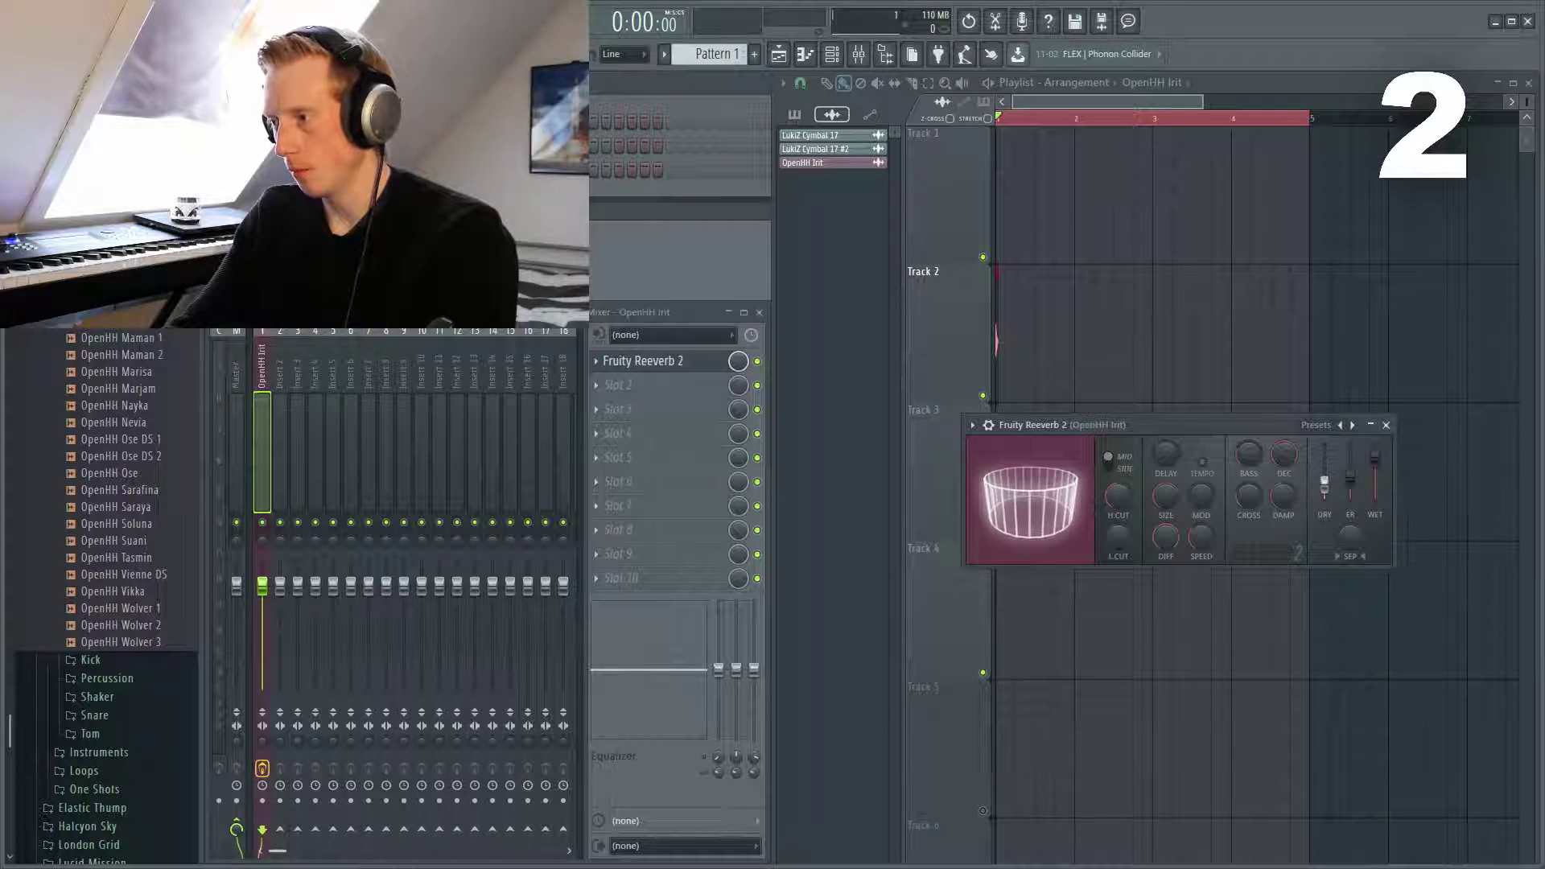
pyautogui.press('space')
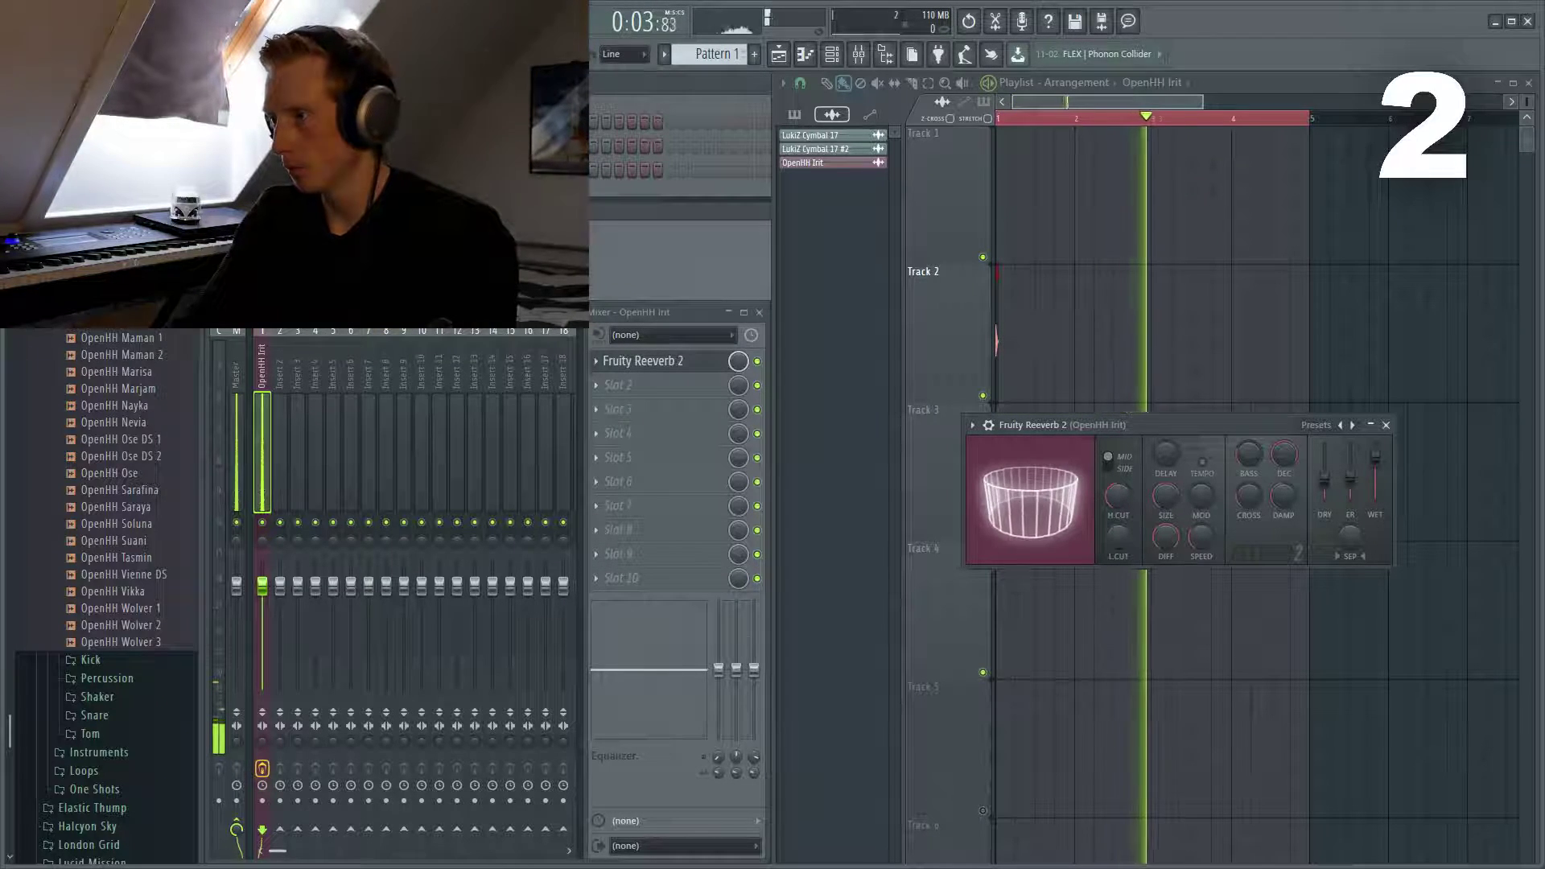
pyautogui.press('space')
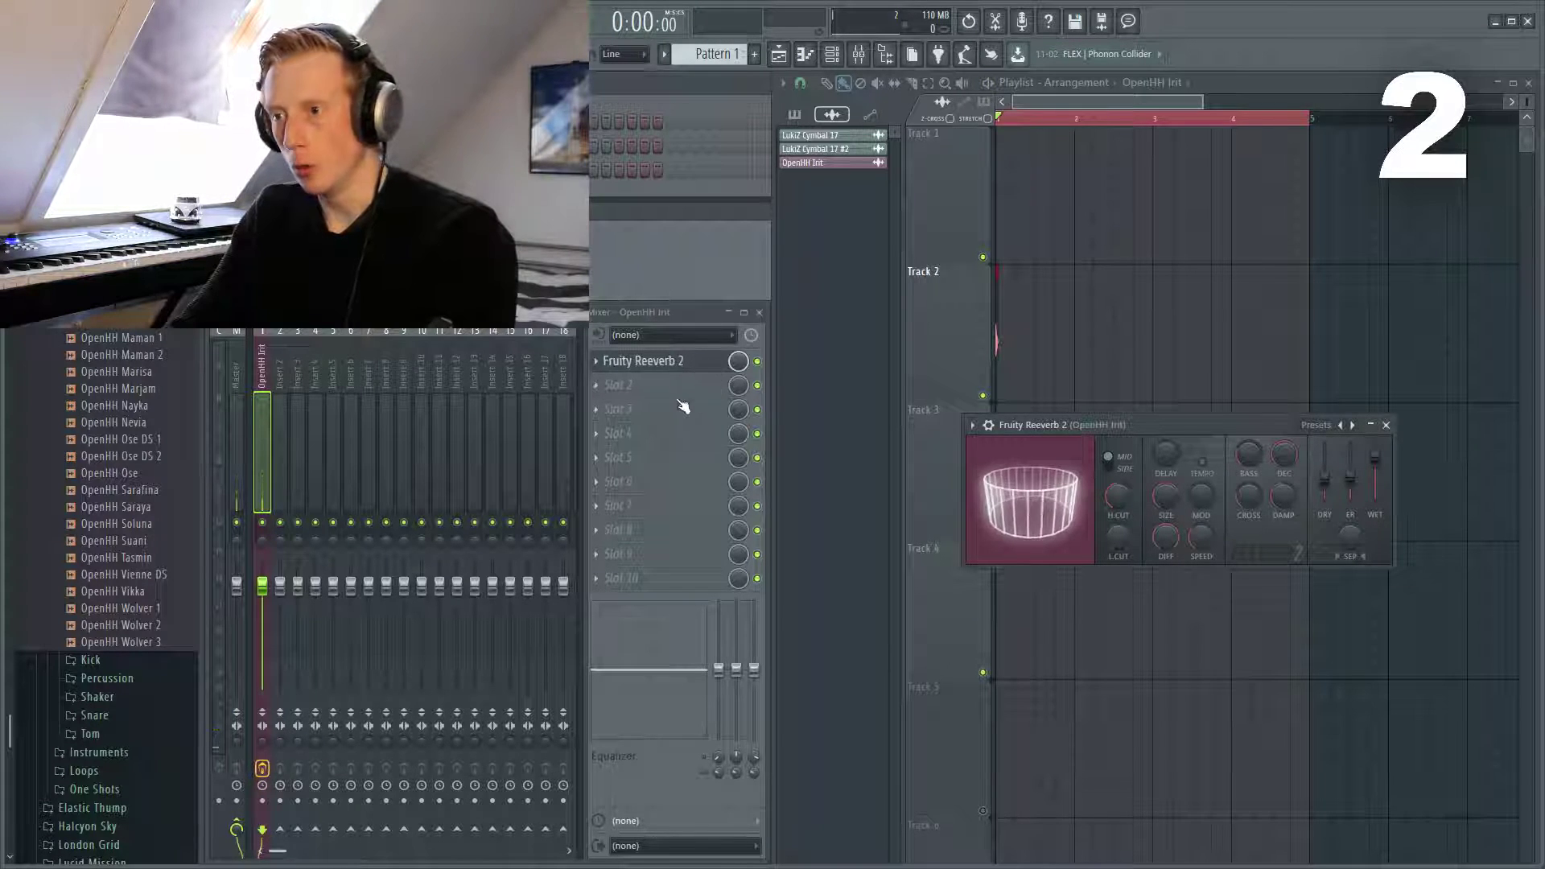
pyautogui.click(653, 382)
# Load Fruity Compressor after the reverb and raise its gain to 11.1 dB while auditioning
pyautogui.click(805, 509)
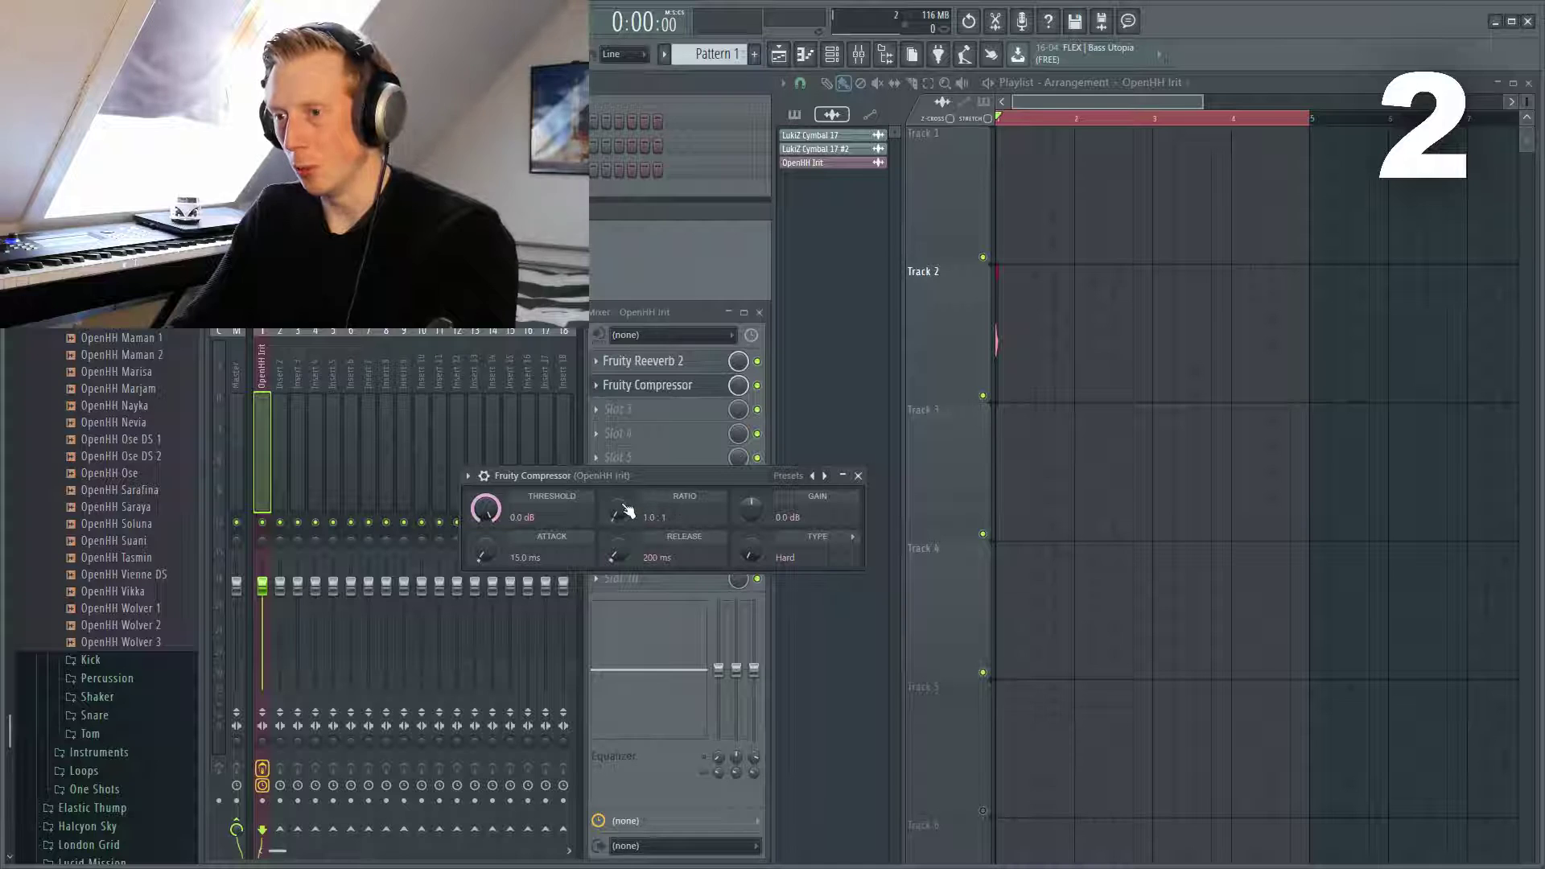
pyautogui.moveTo(672, 474); pyautogui.dragTo(658, 455)
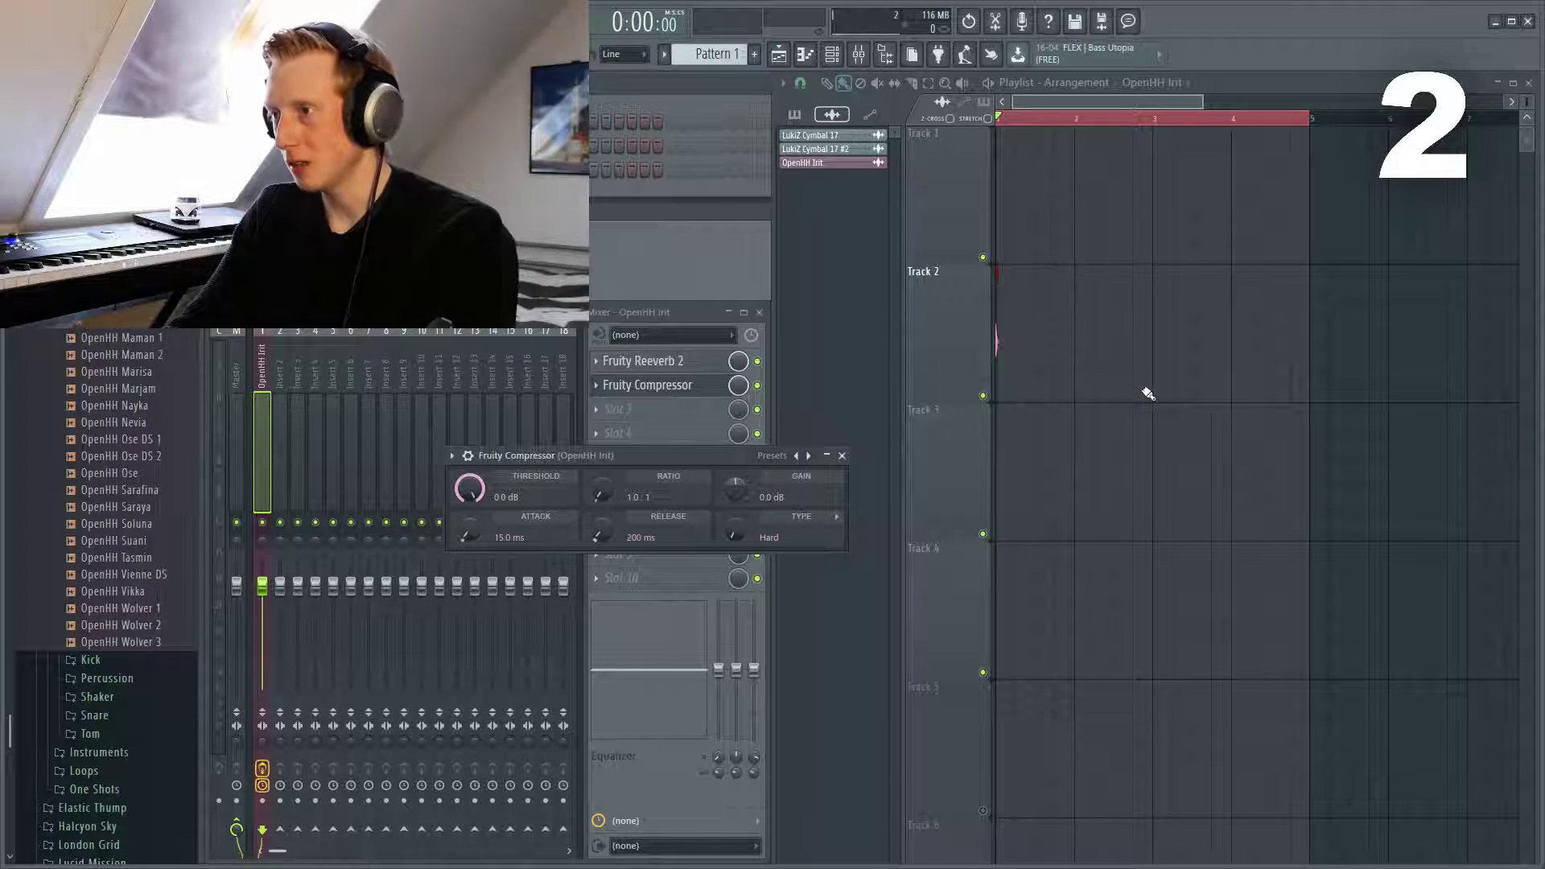
pyautogui.press('space')
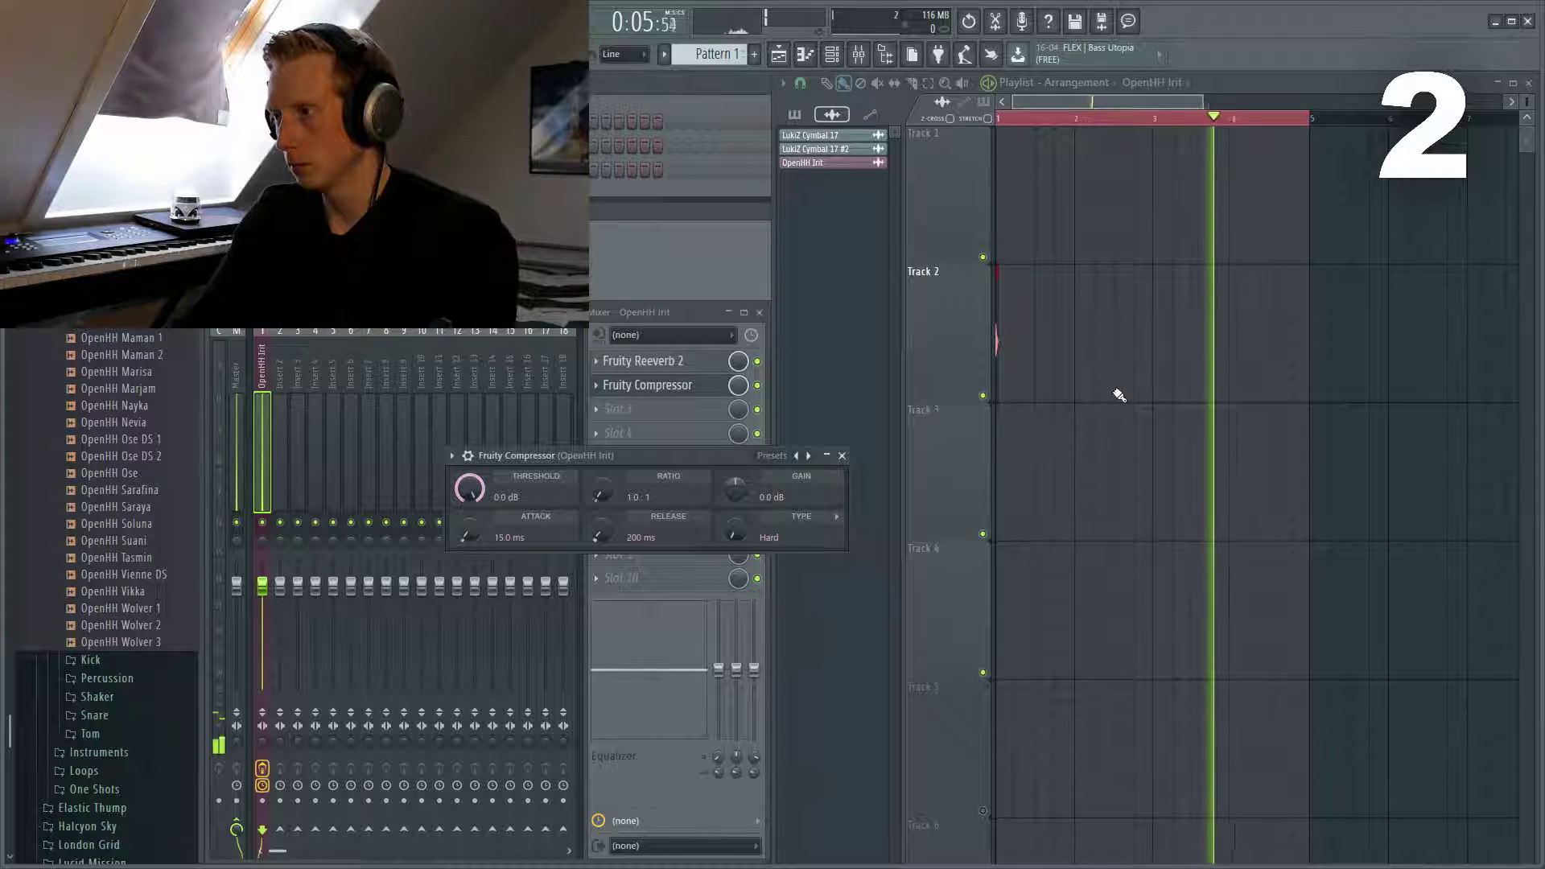
pyautogui.press('space')
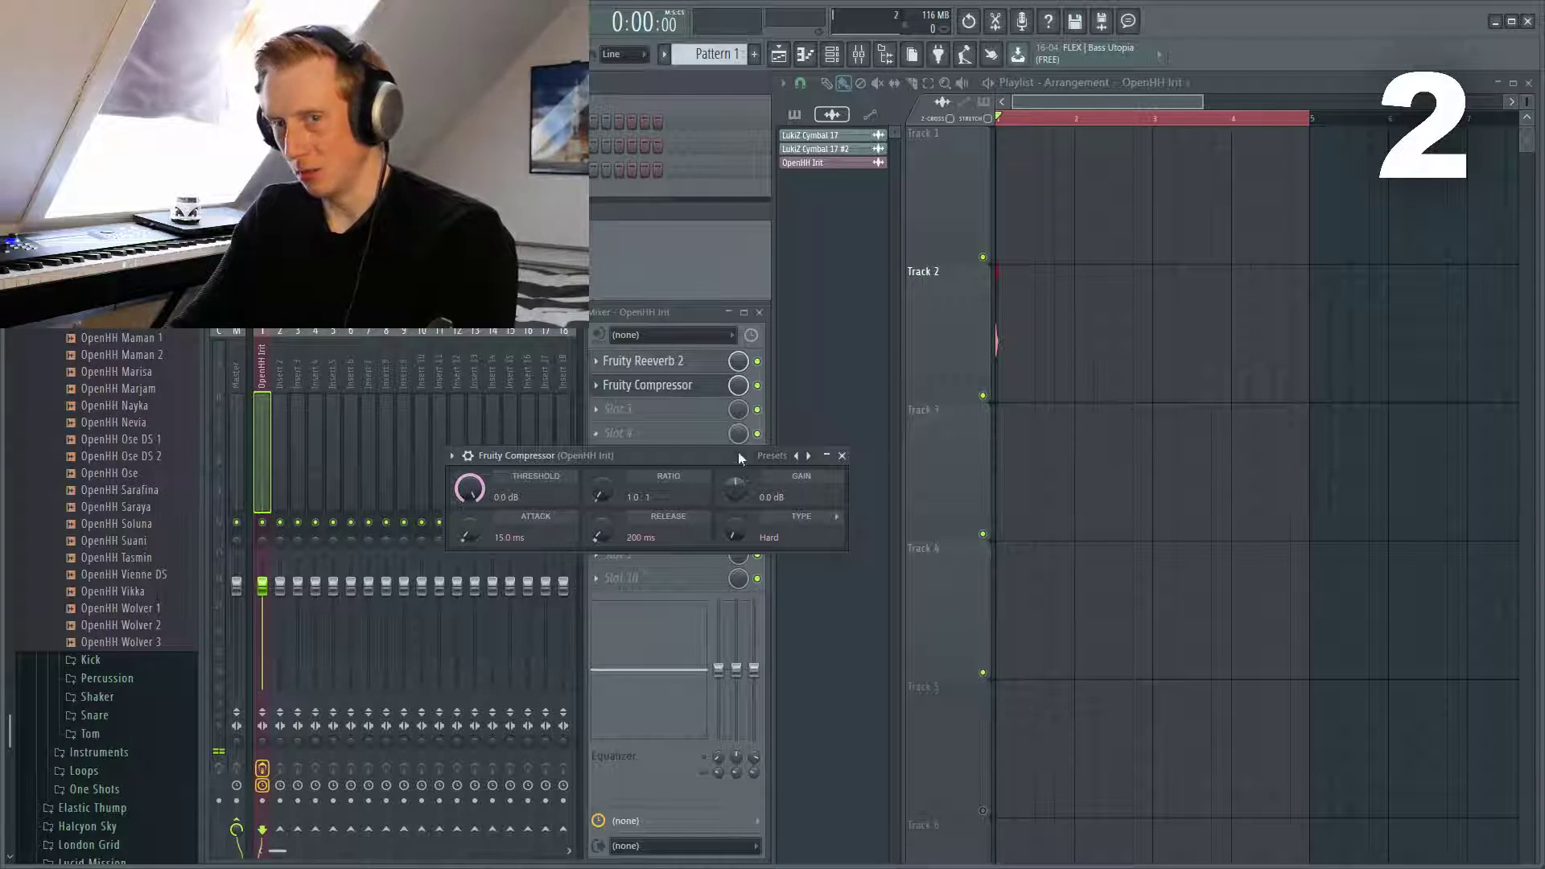
pyautogui.press('space')
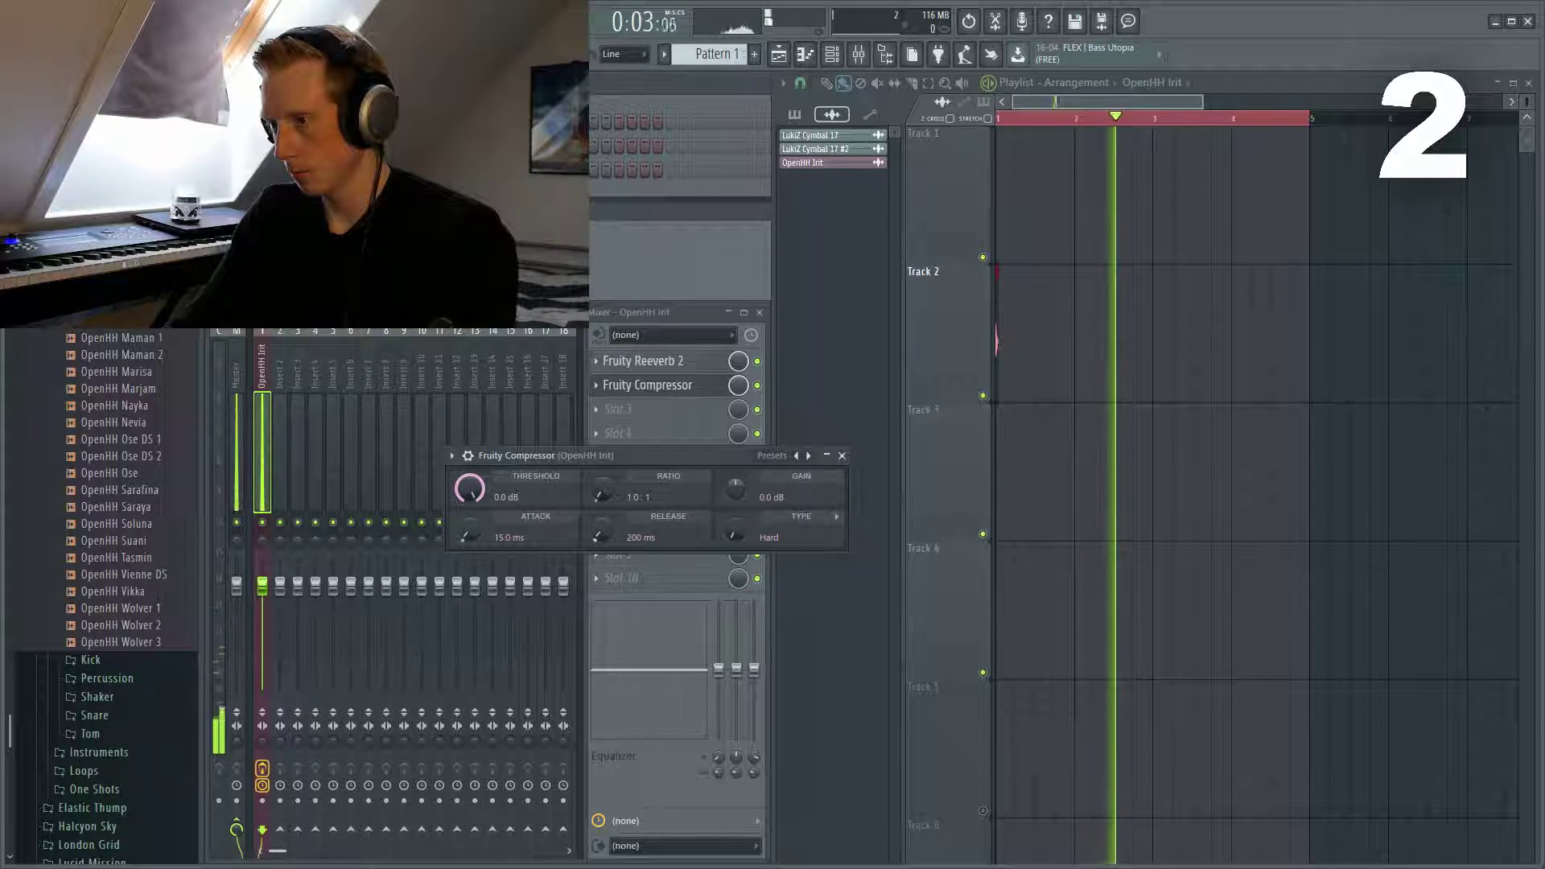
pyautogui.moveTo(742, 499); pyautogui.dragTo(742, 466)
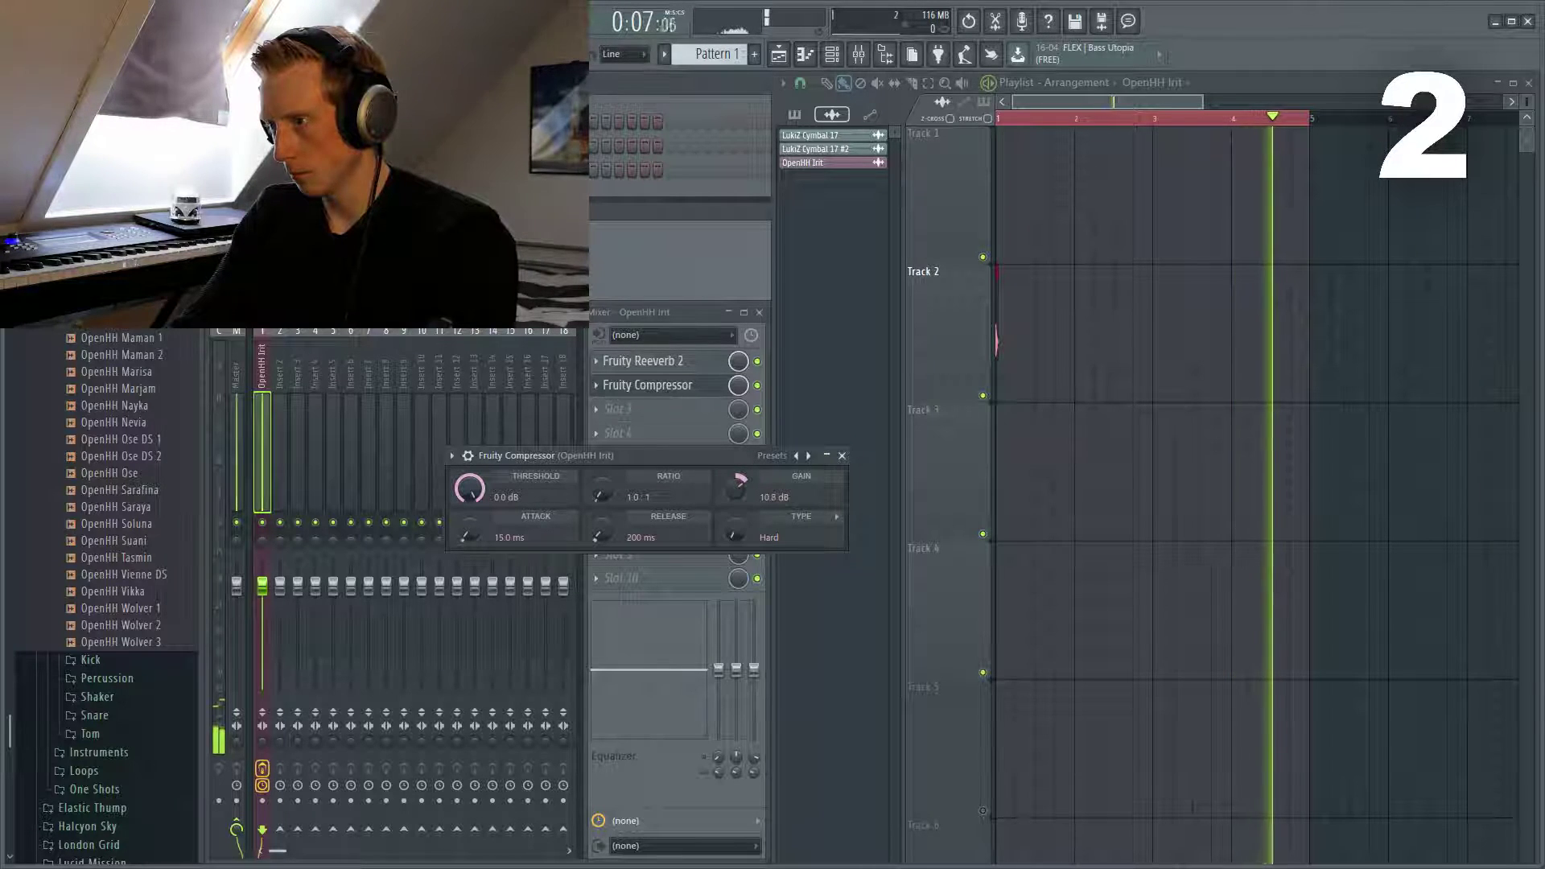
pyautogui.press('space')
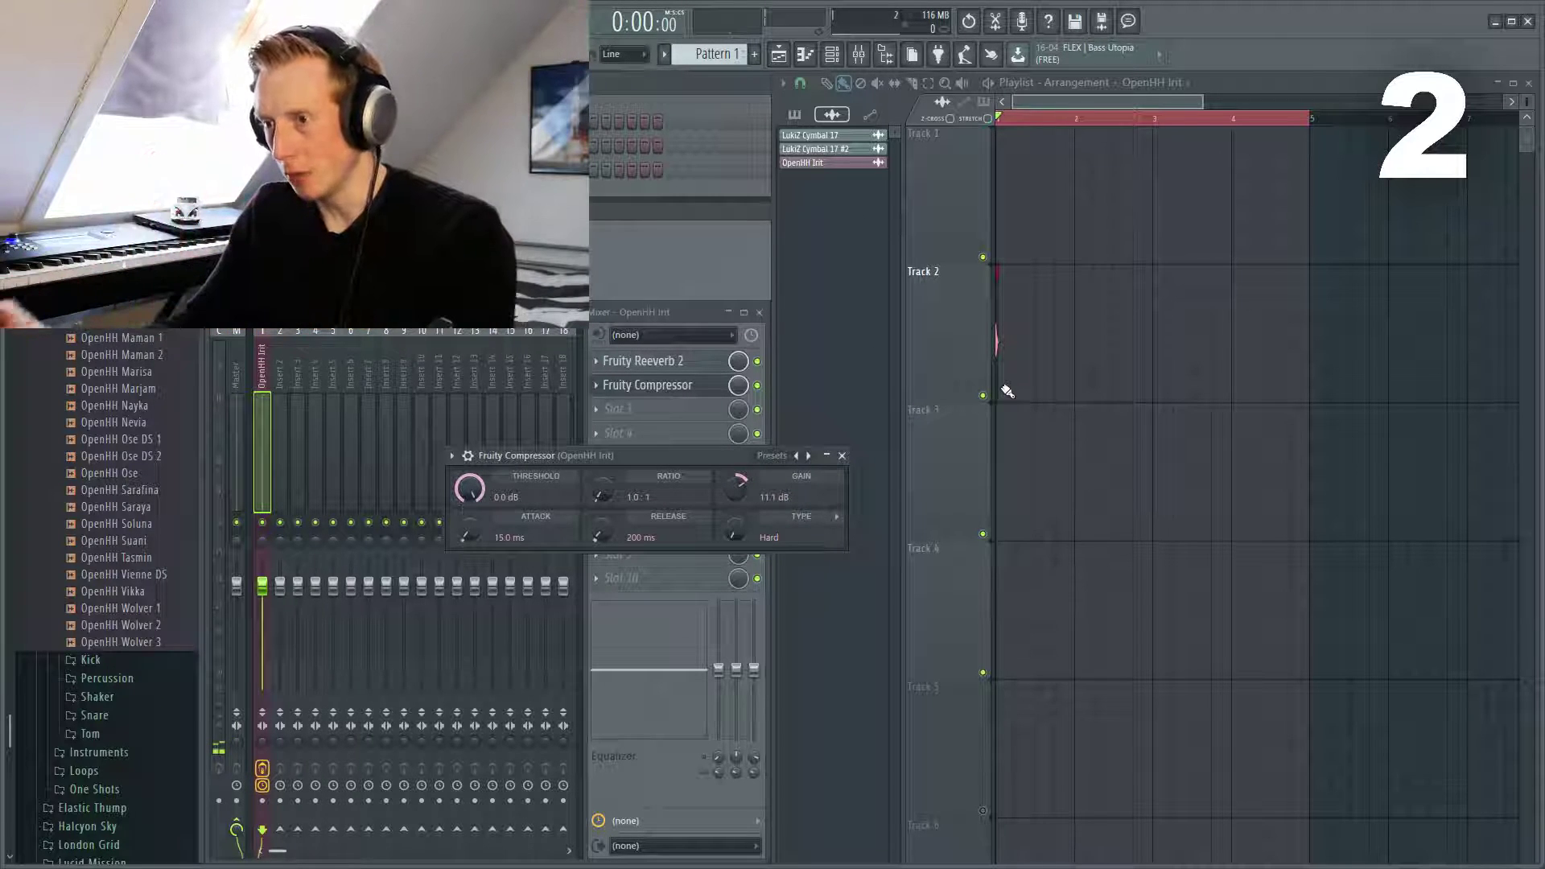
pyautogui.press('space')
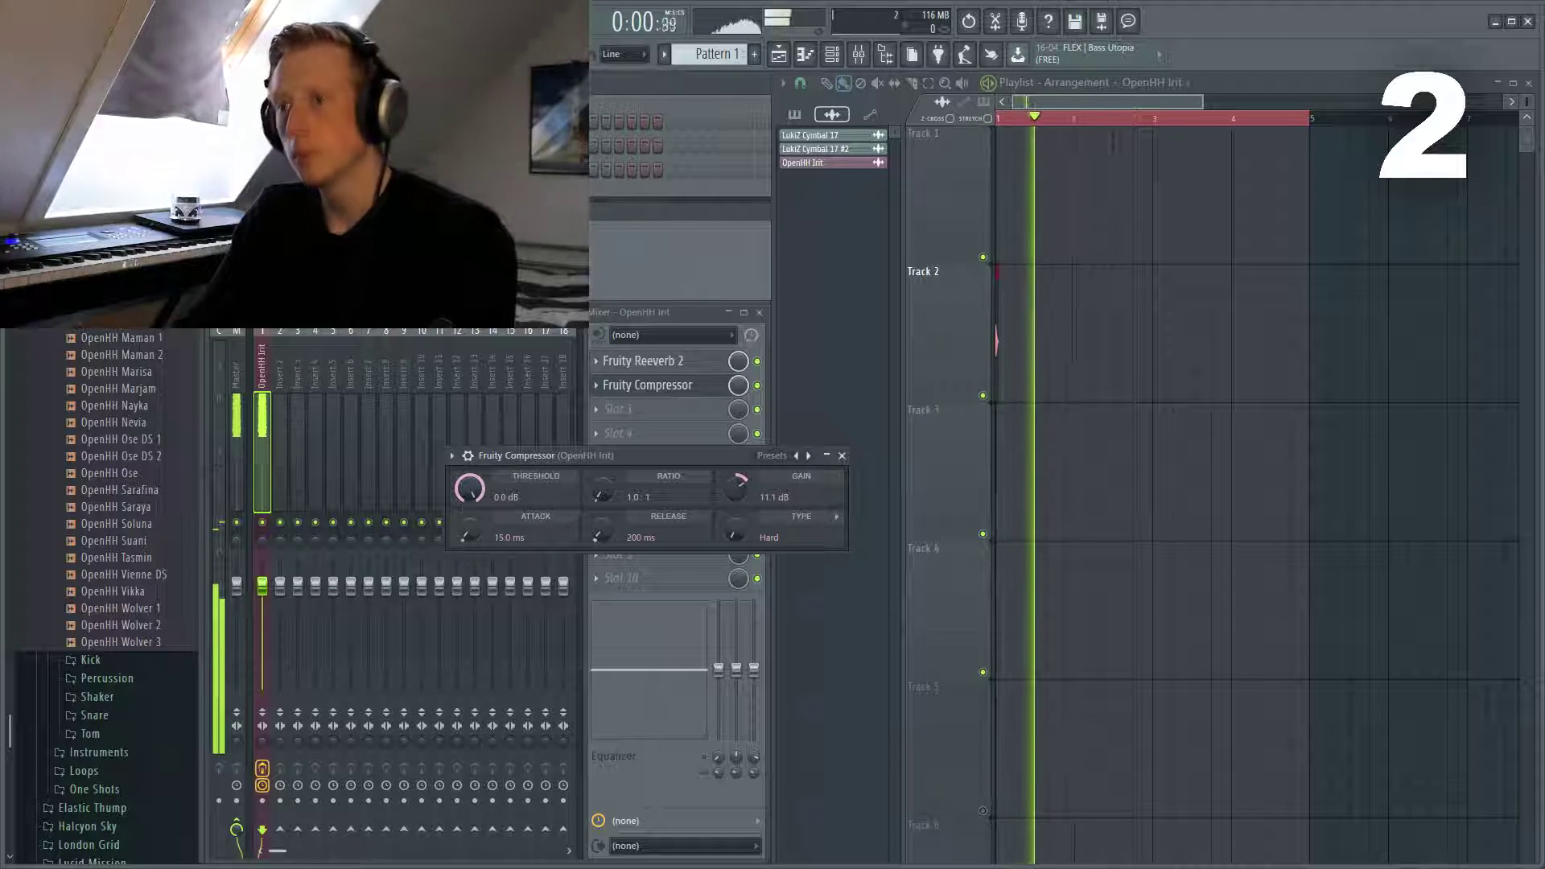
pyautogui.press('space')
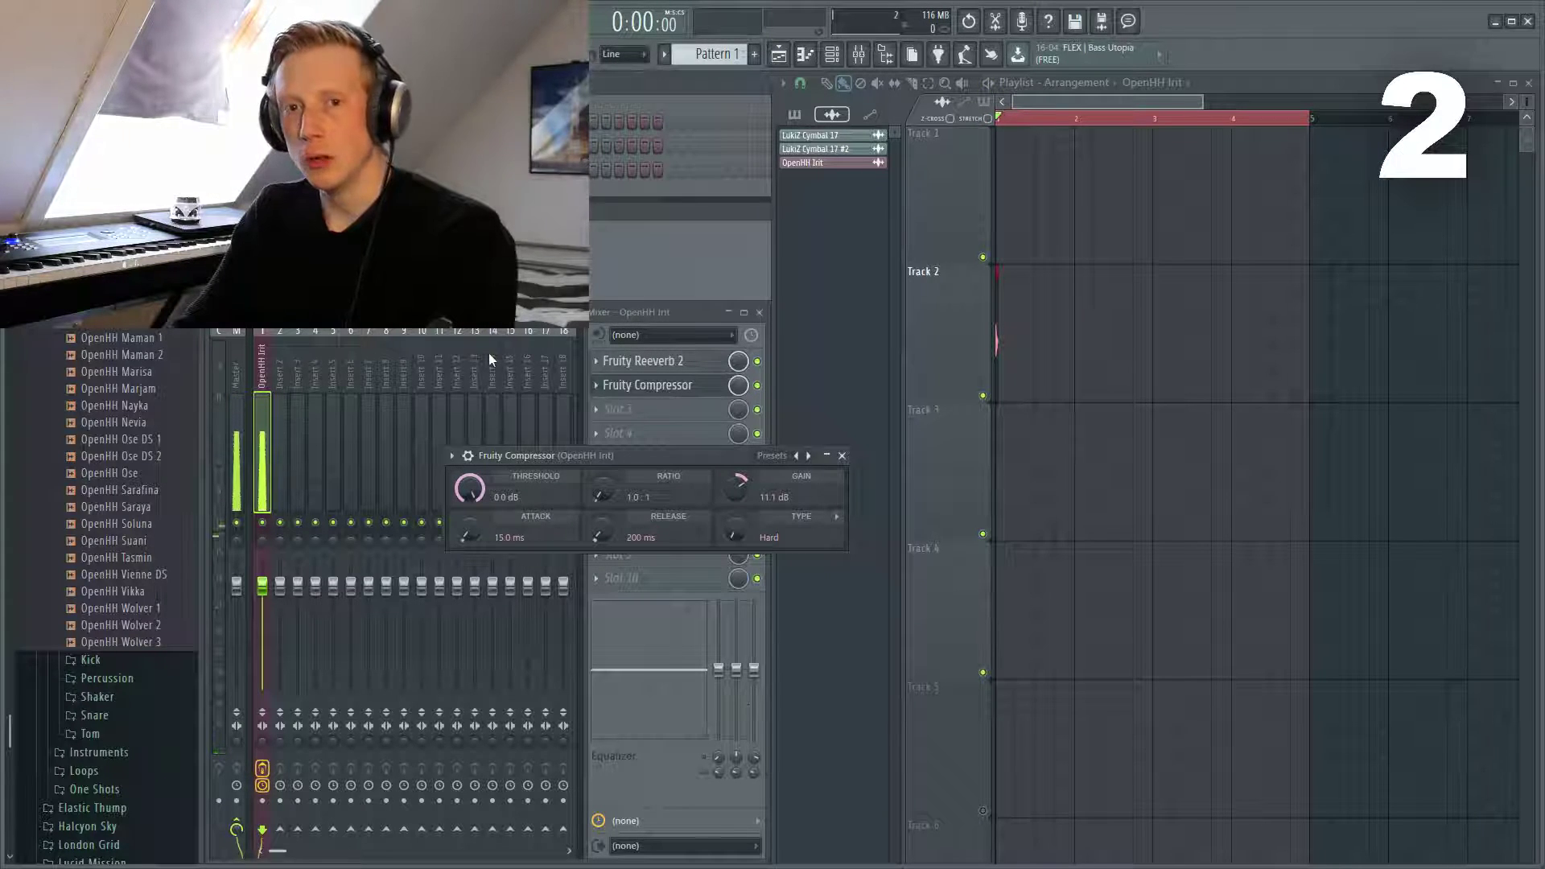
# Set the compressor ratio to 10.7:1 and threshold to about -38.7 dB, auditioning the result
pyautogui.moveTo(599, 496); pyautogui.dragTo(599, 467)
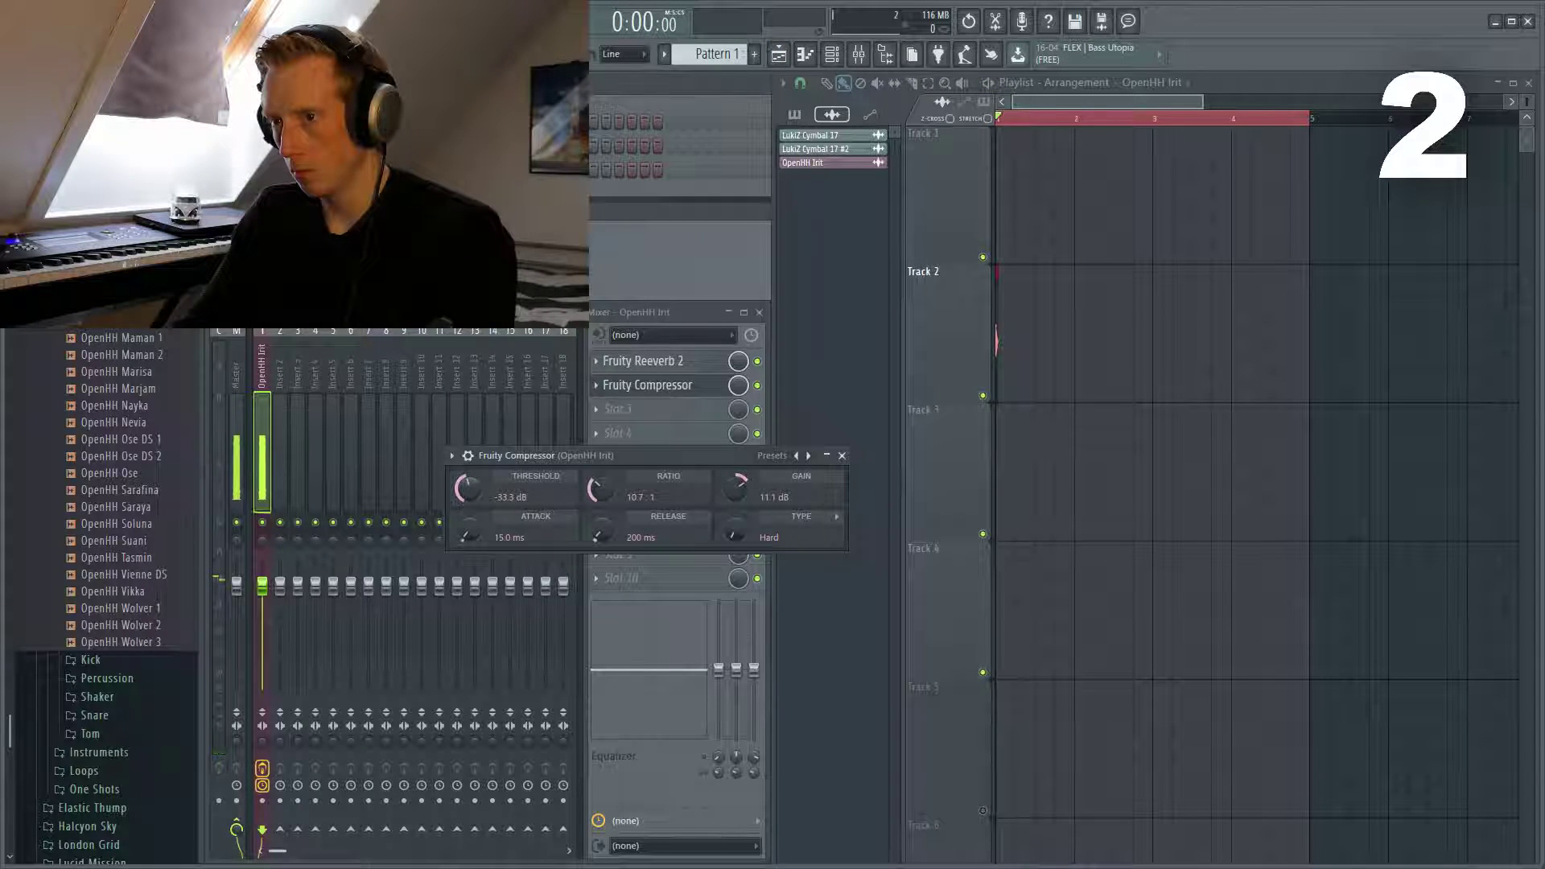
pyautogui.moveTo(464, 491); pyautogui.dragTo(463, 474)
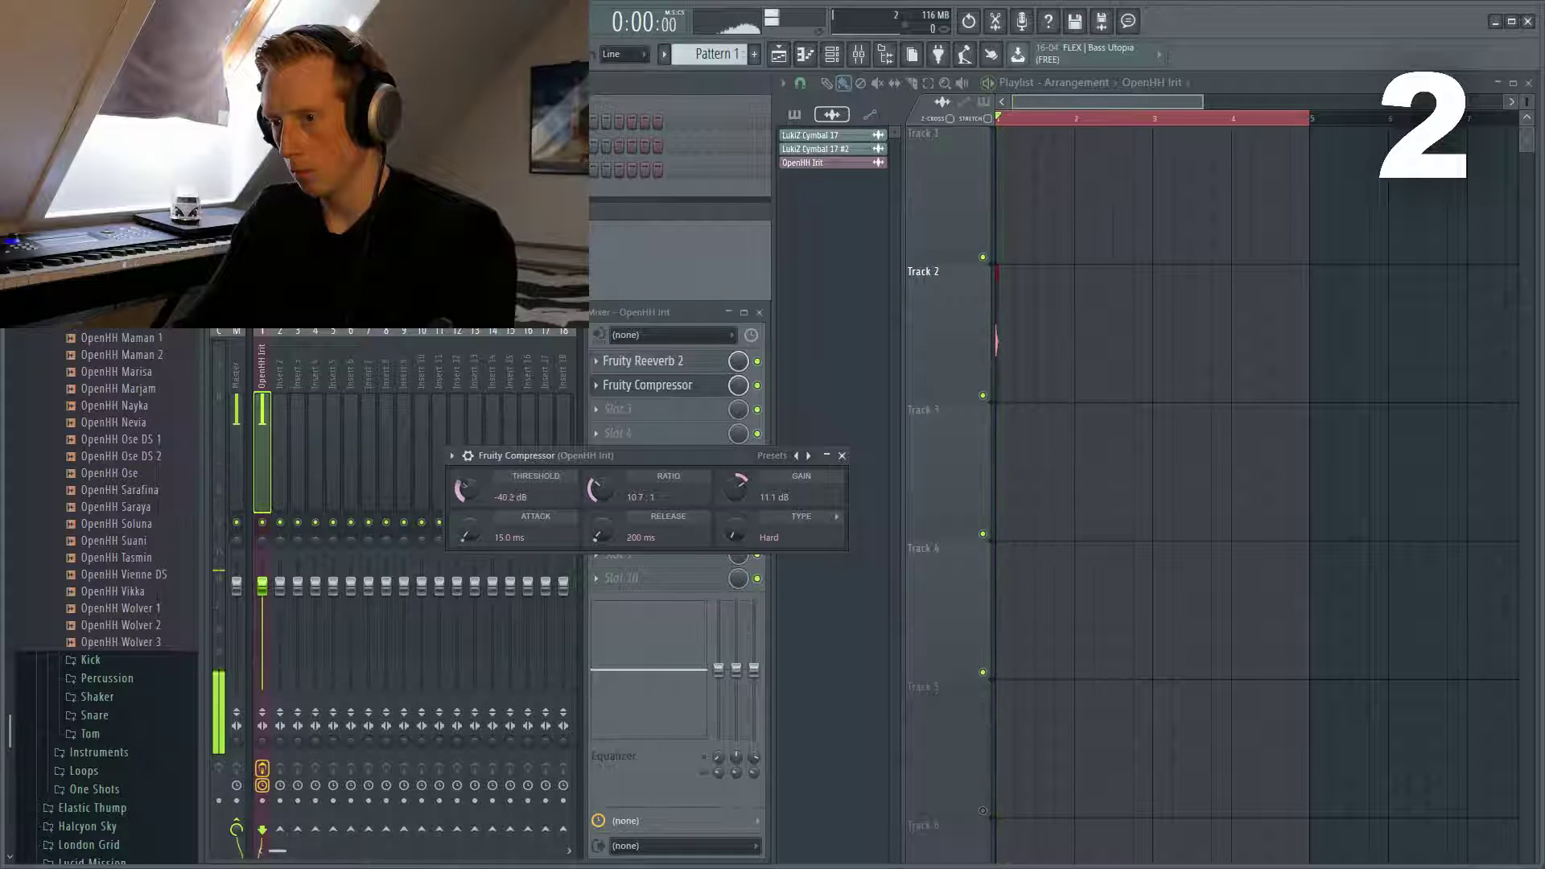
pyautogui.press('space')
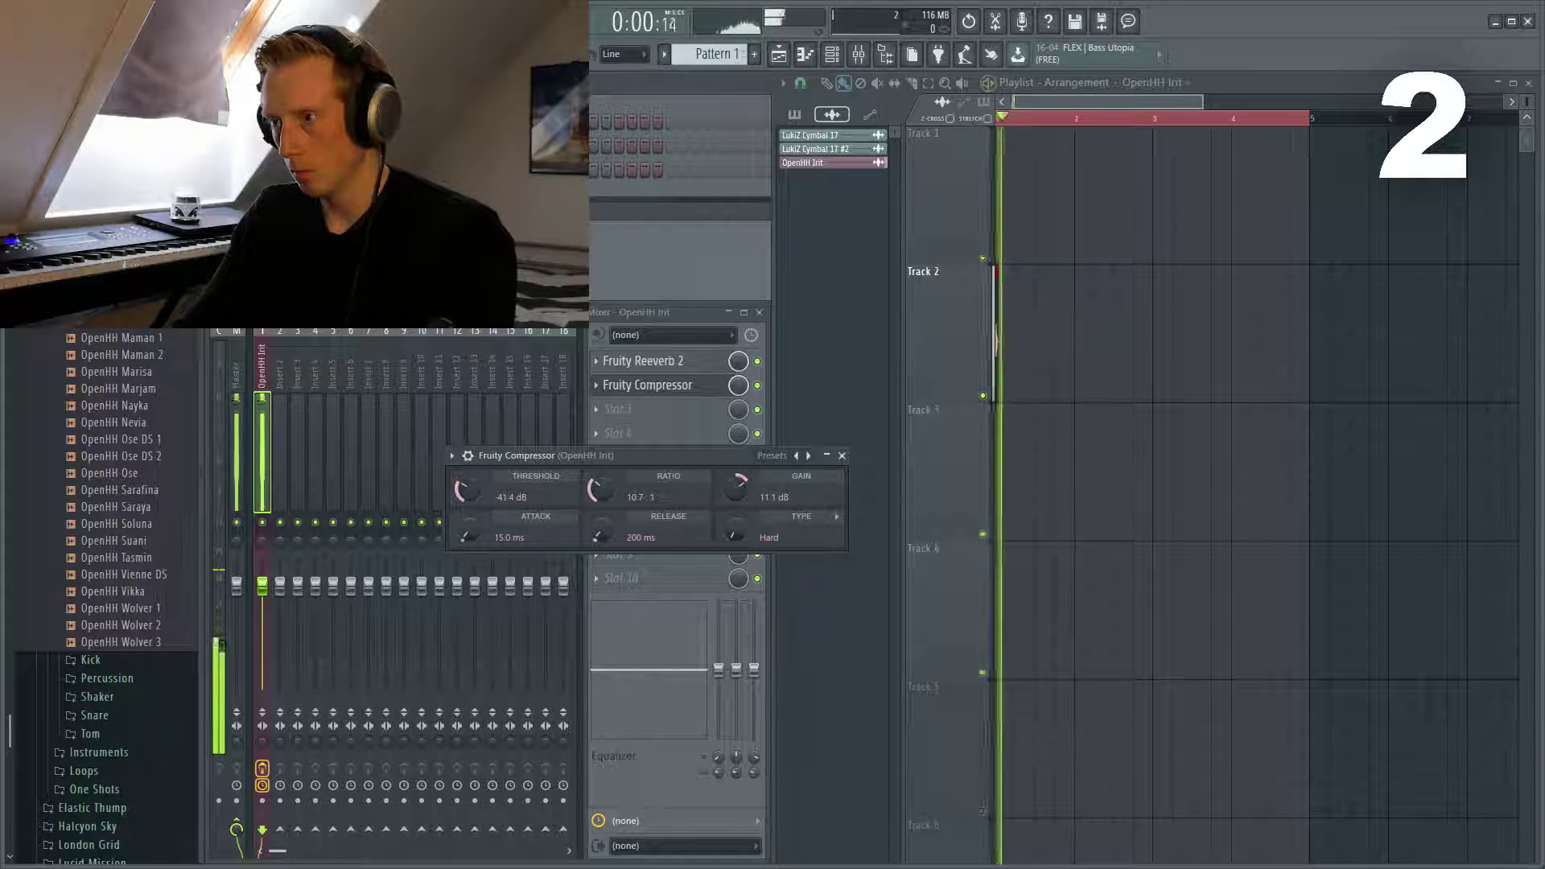
pyautogui.moveTo(464, 490); pyautogui.dragTo(463, 483)
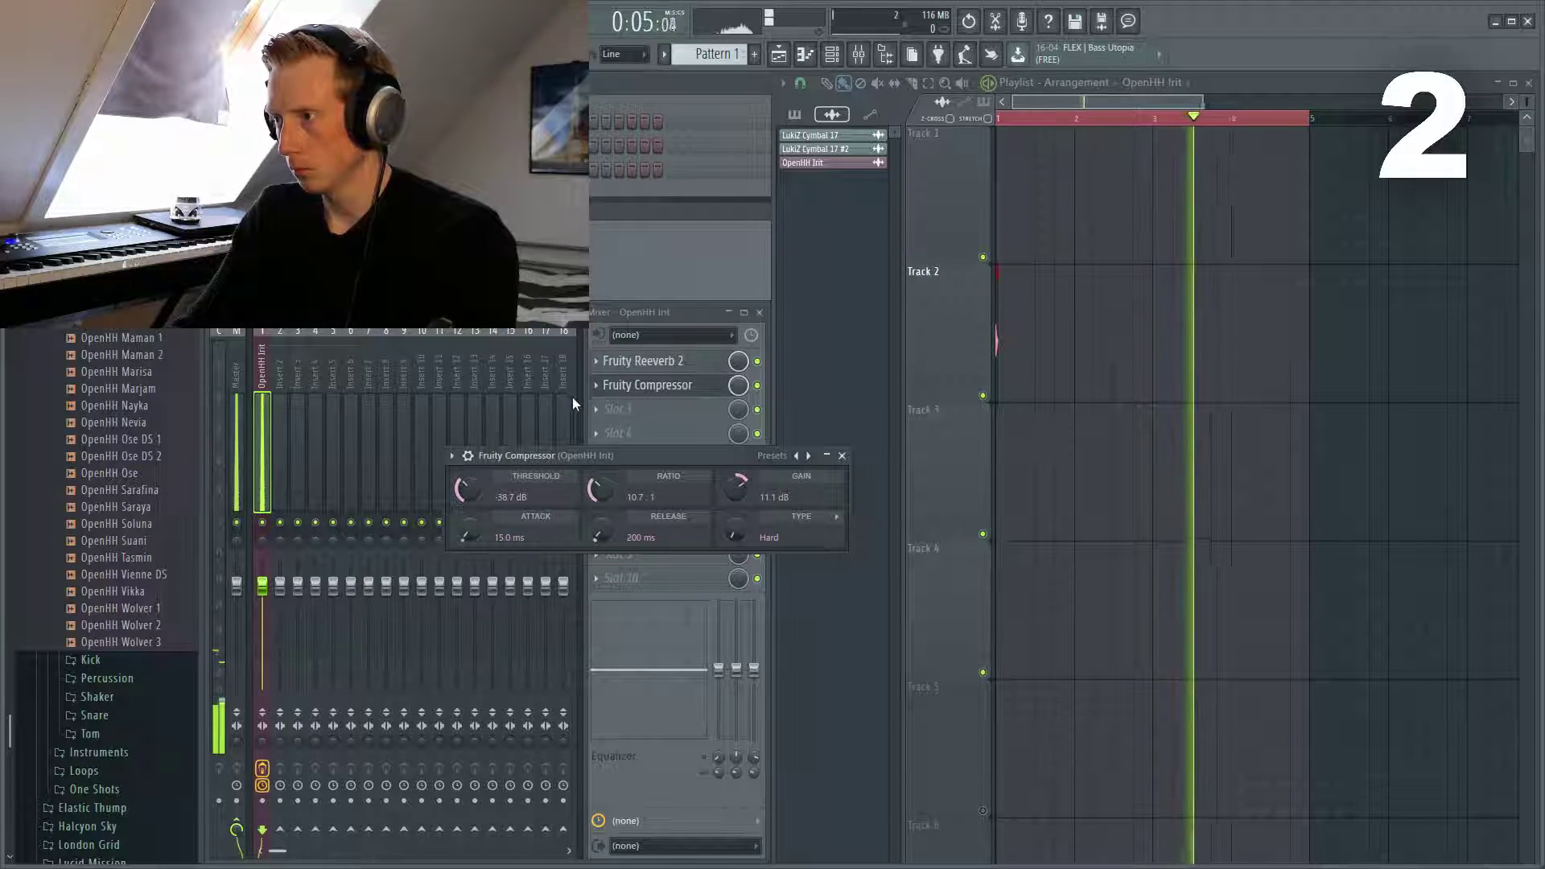
pyautogui.press('space')
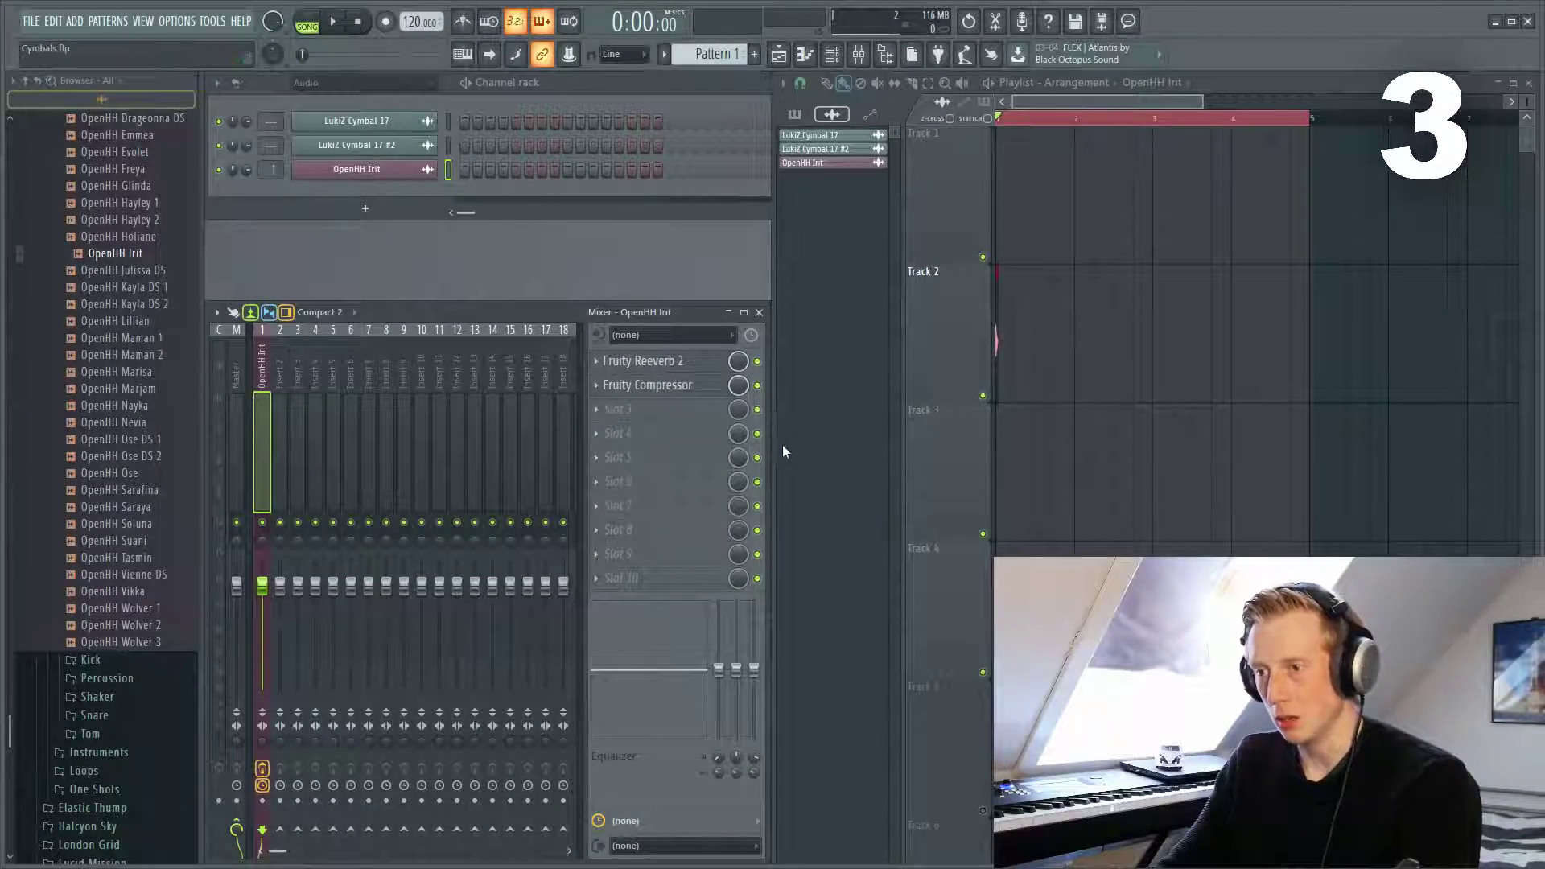
# Add Fruity Balance to the hi-hat and create an automation clip for its Volume
pyautogui.click(660, 407)
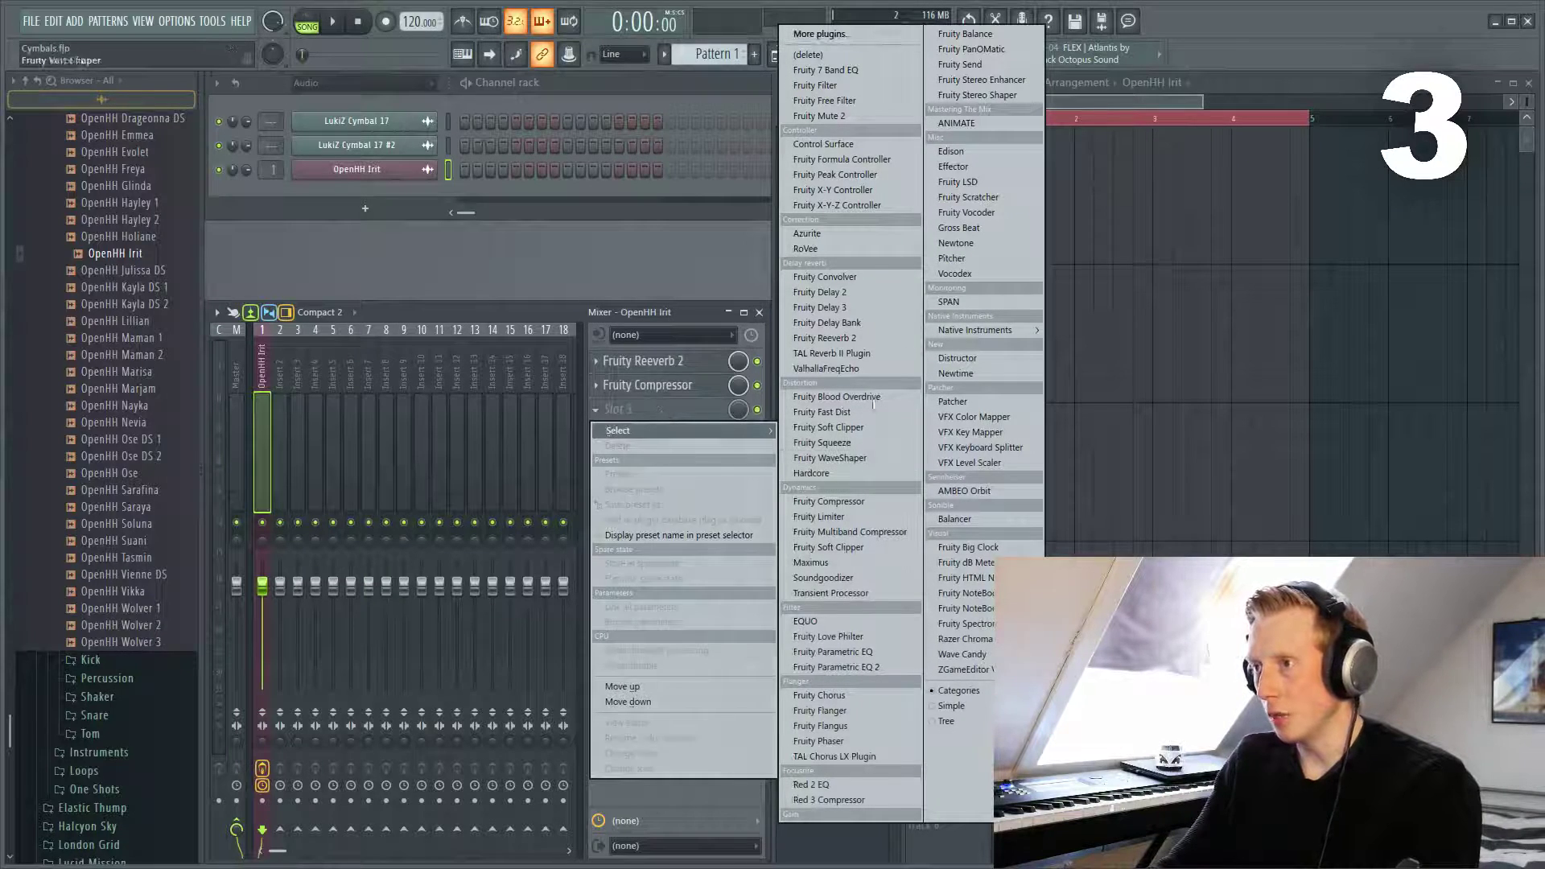
pyautogui.click(958, 34)
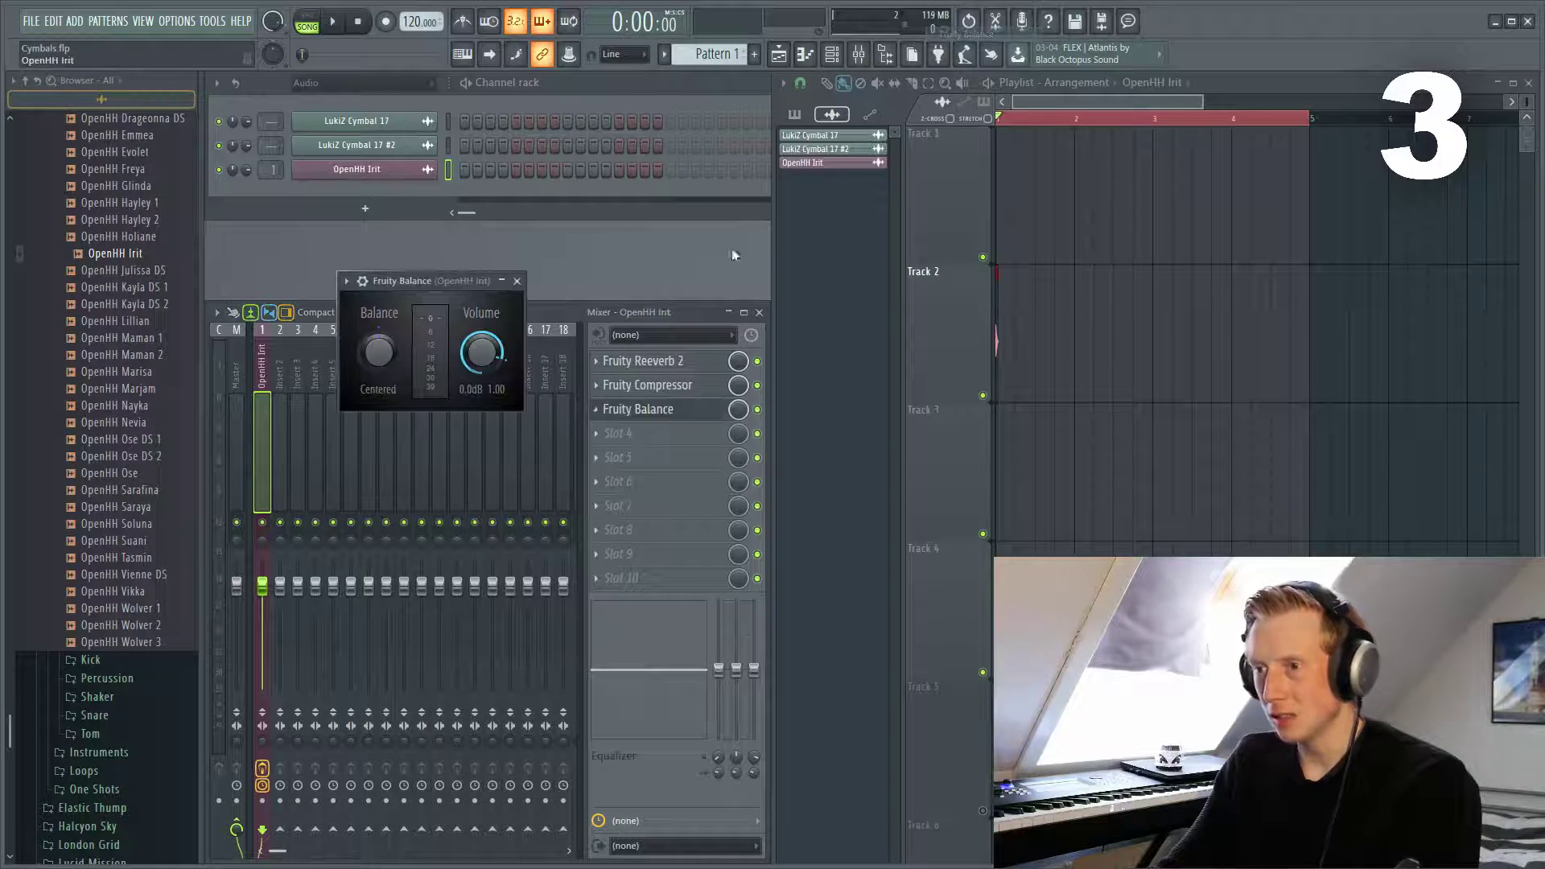
pyautogui.rightClick(484, 361)
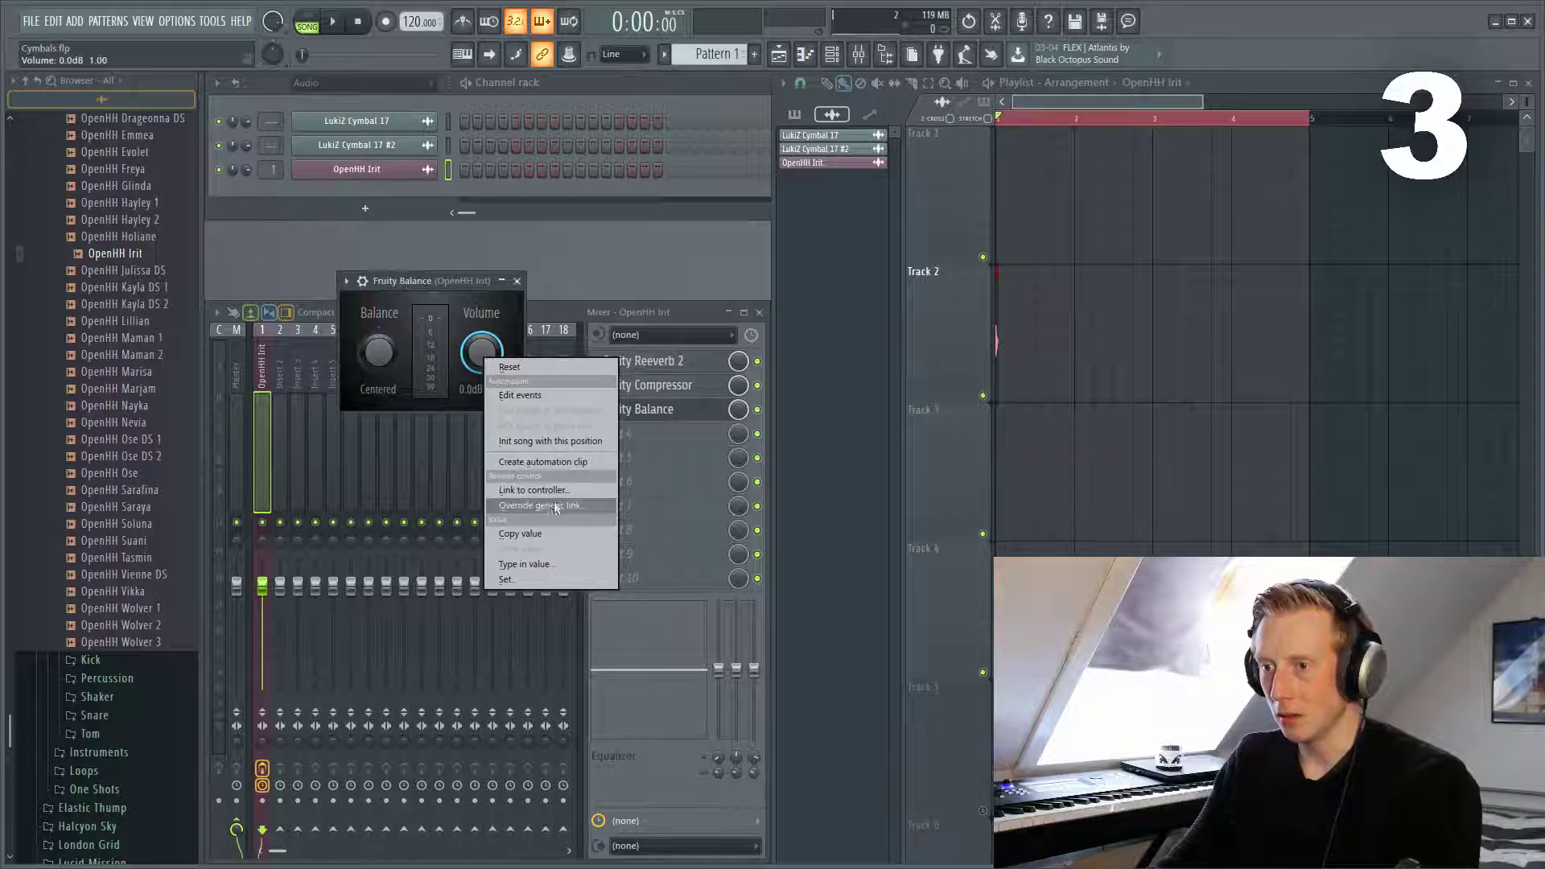
pyautogui.click(542, 462)
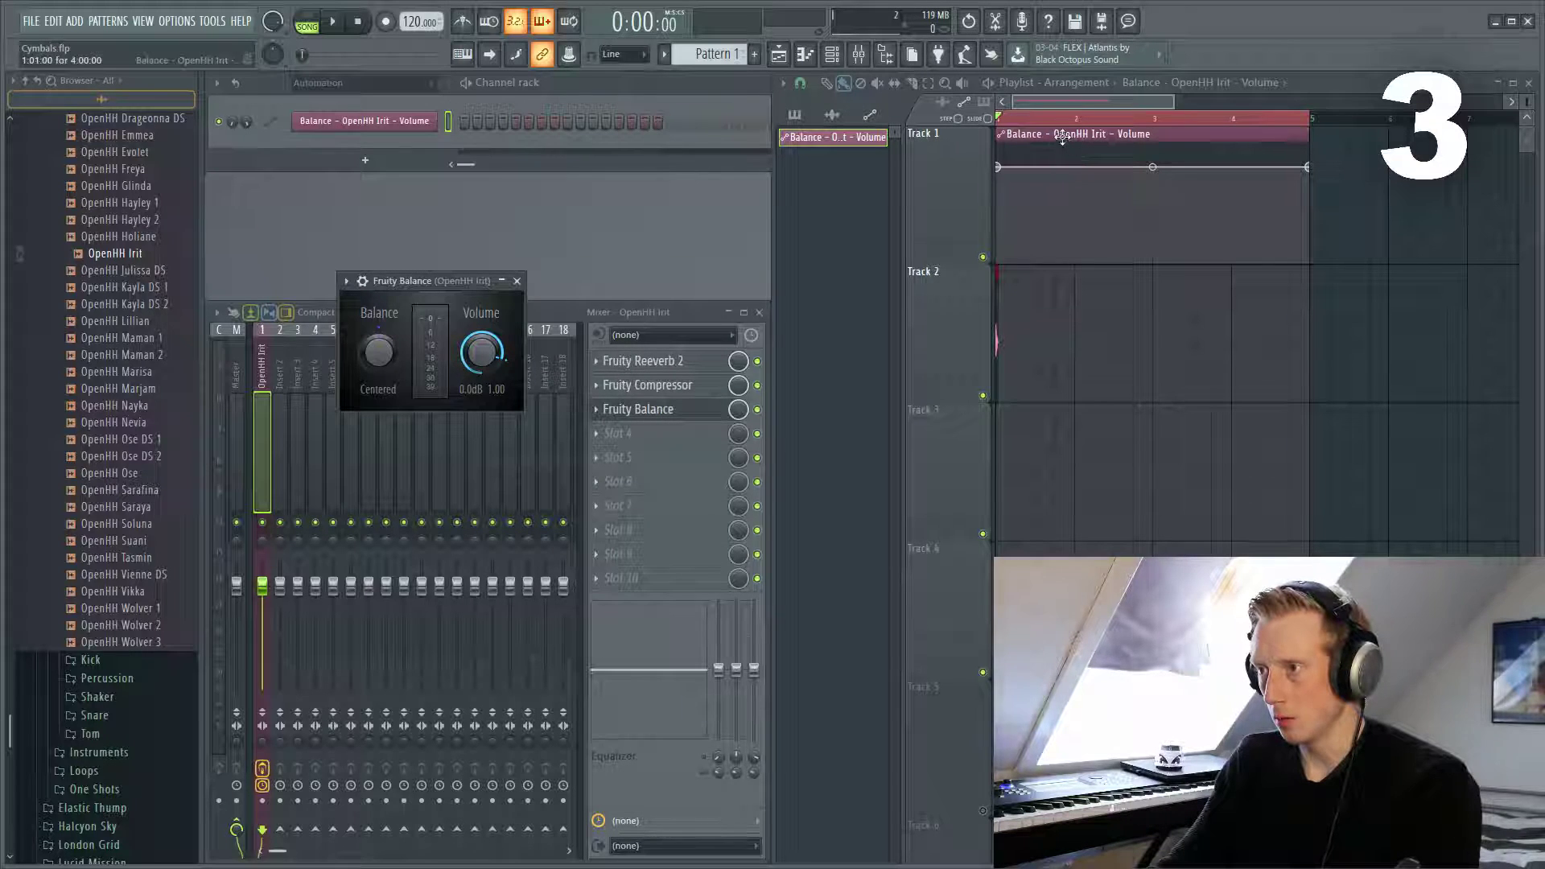
# Move the automation clip to Track 3 and shape a late curved fade to silence
pyautogui.moveTo(1062, 137); pyautogui.dragTo(991, 461)
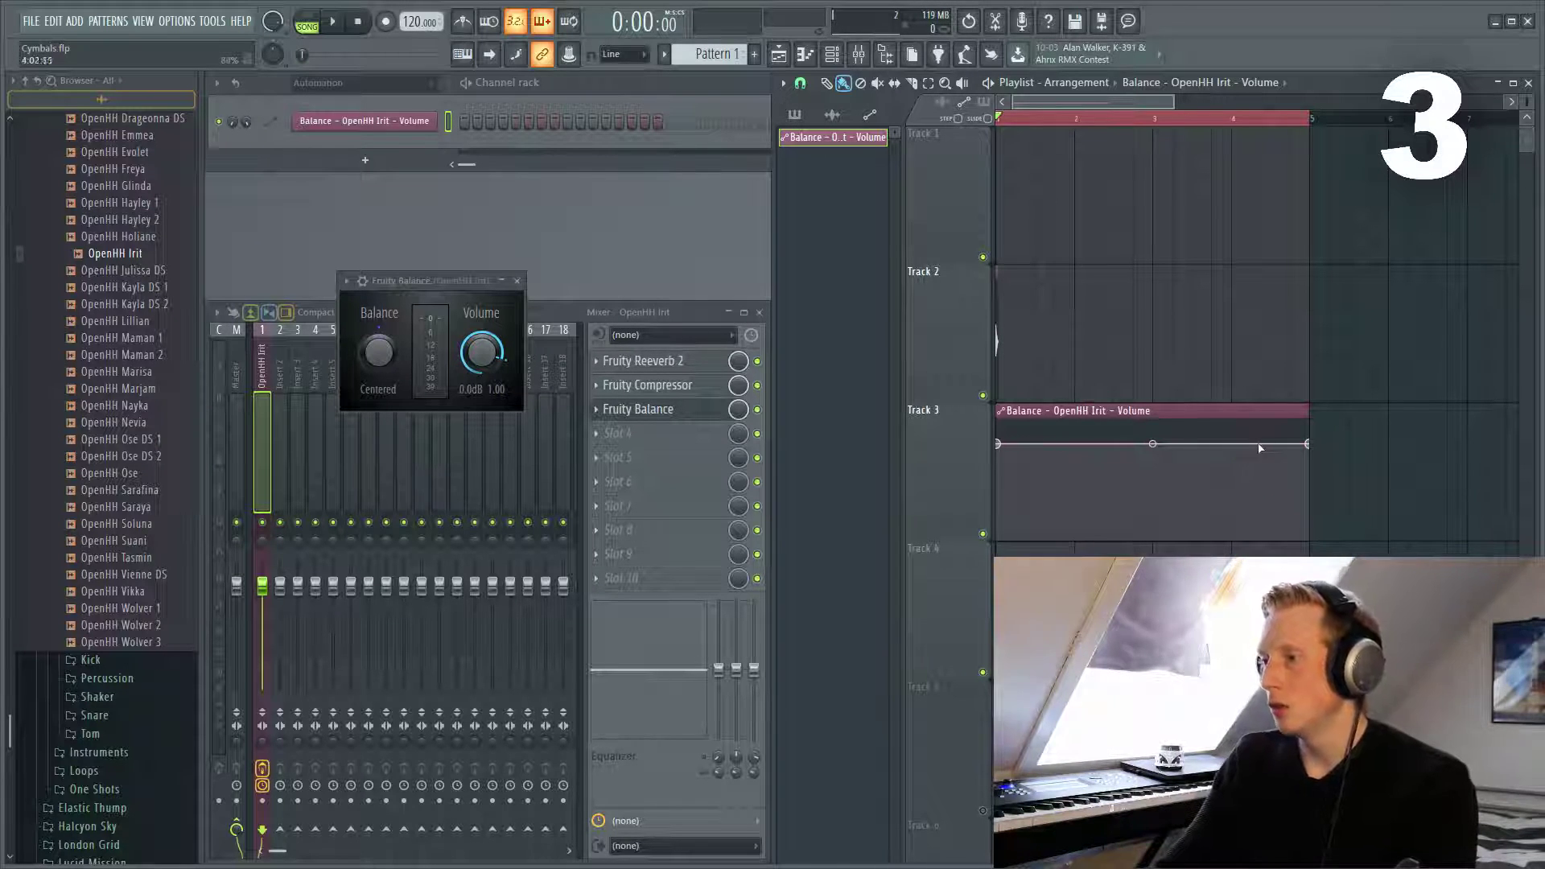
pyautogui.moveTo(1309, 444); pyautogui.dragTo(1310, 541)
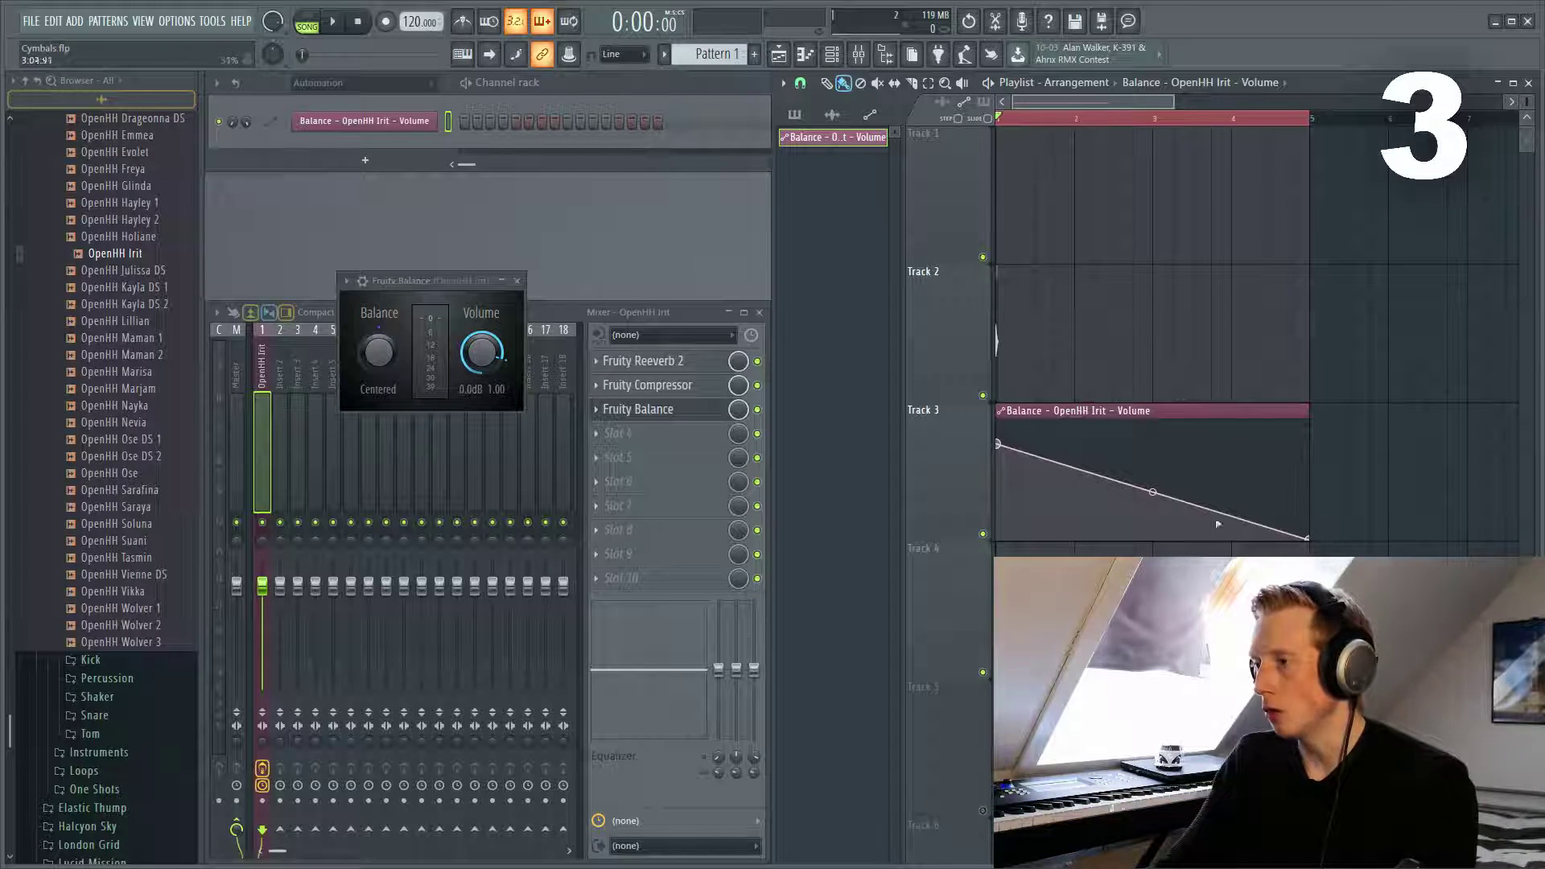
pyautogui.moveTo(1154, 488); pyautogui.dragTo(1154, 443)
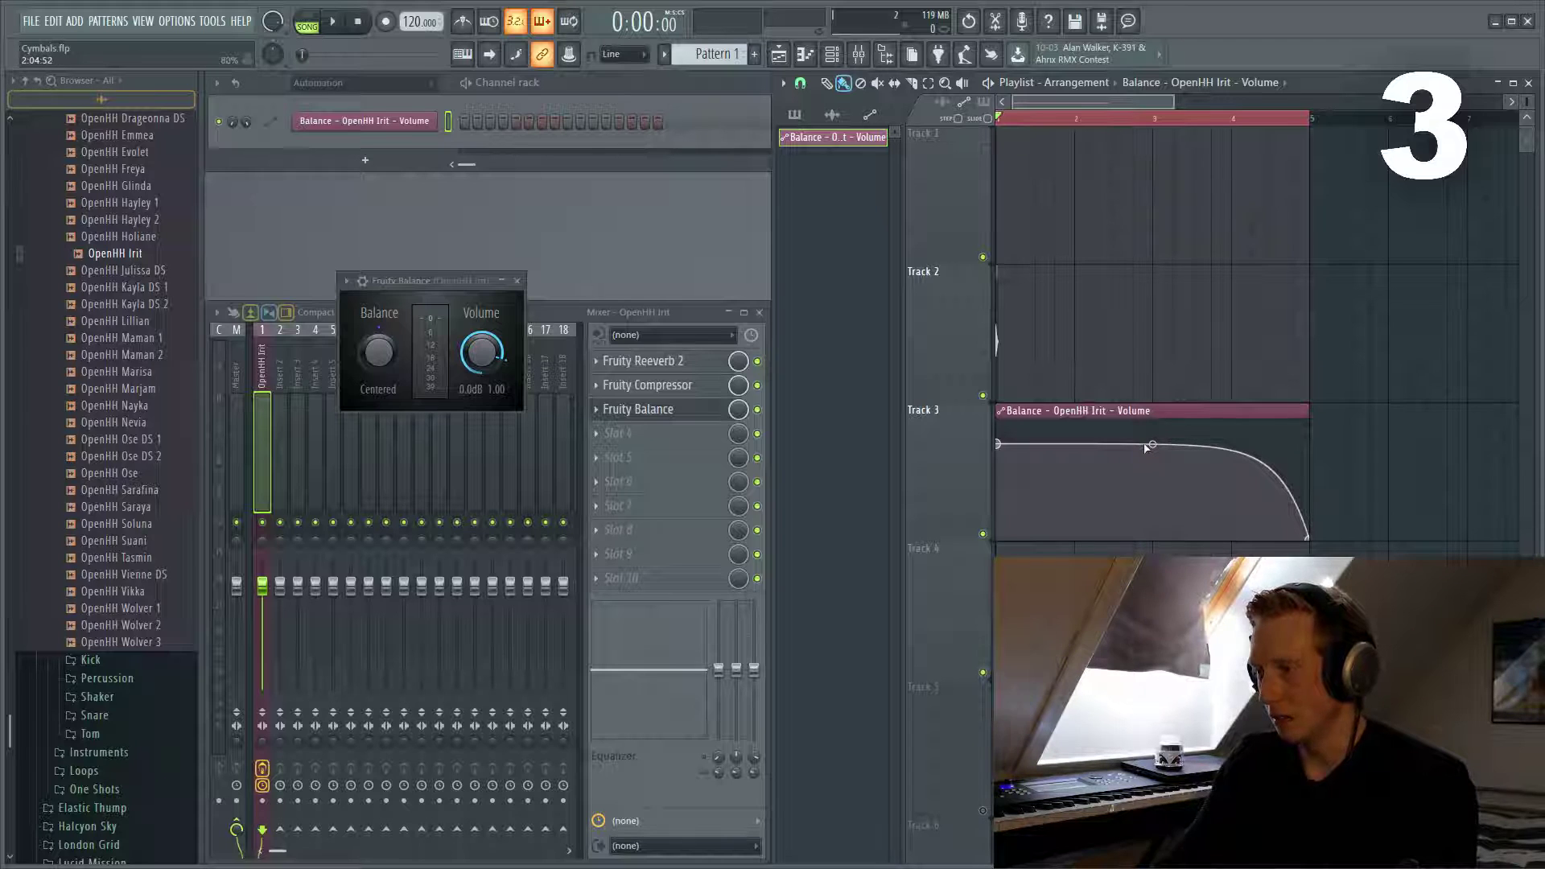
pyautogui.press('space')
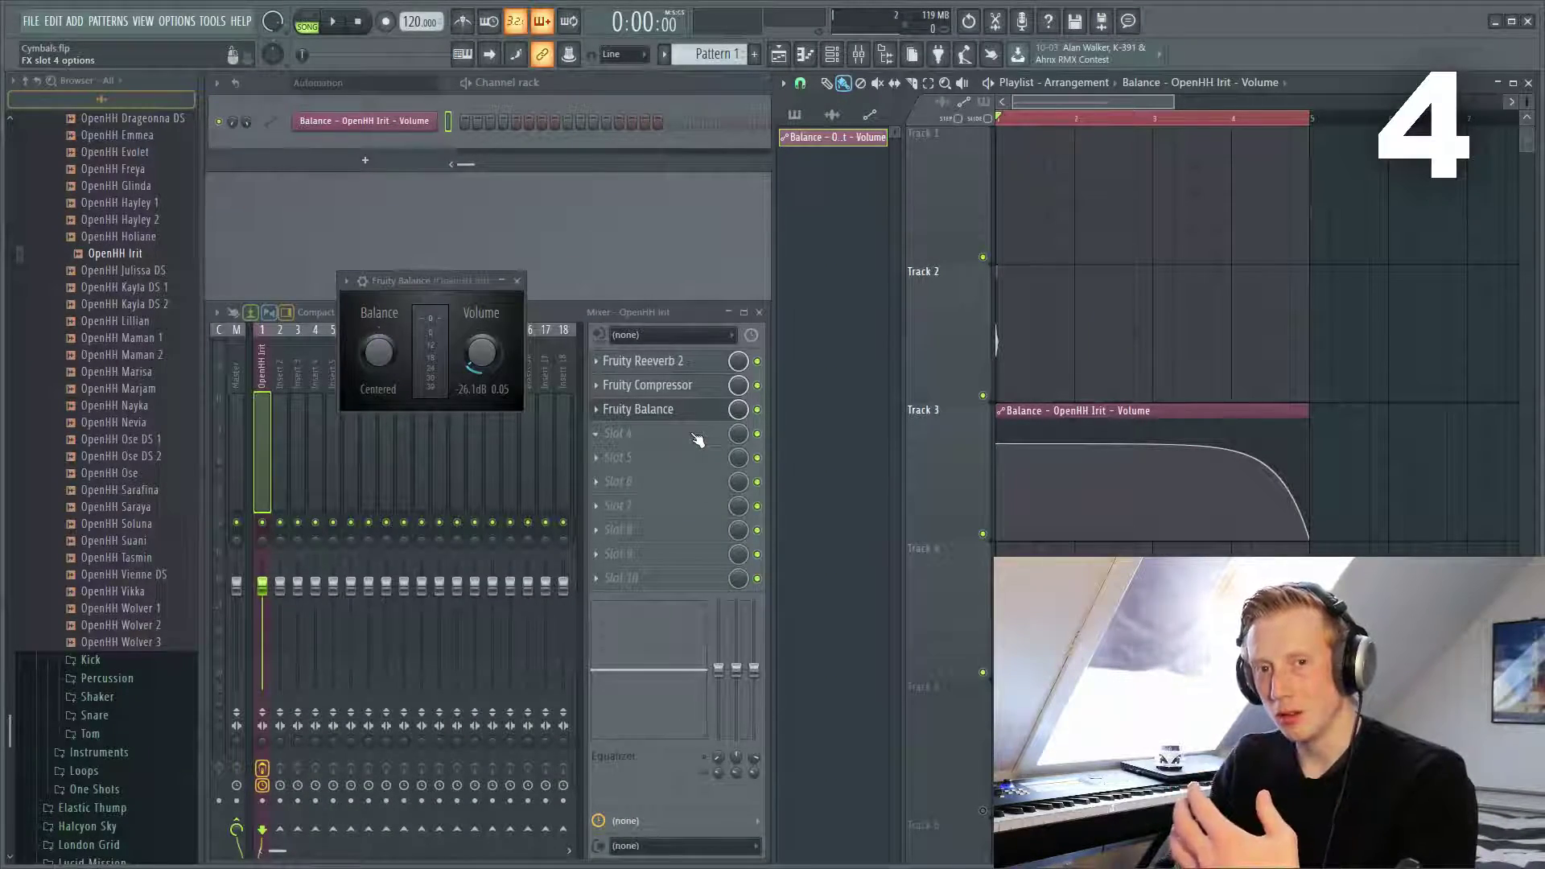
# Add Fruity Parametric EQ 2, low-cutting with band 1 and rolling off the top with band 7
pyautogui.click(694, 436)
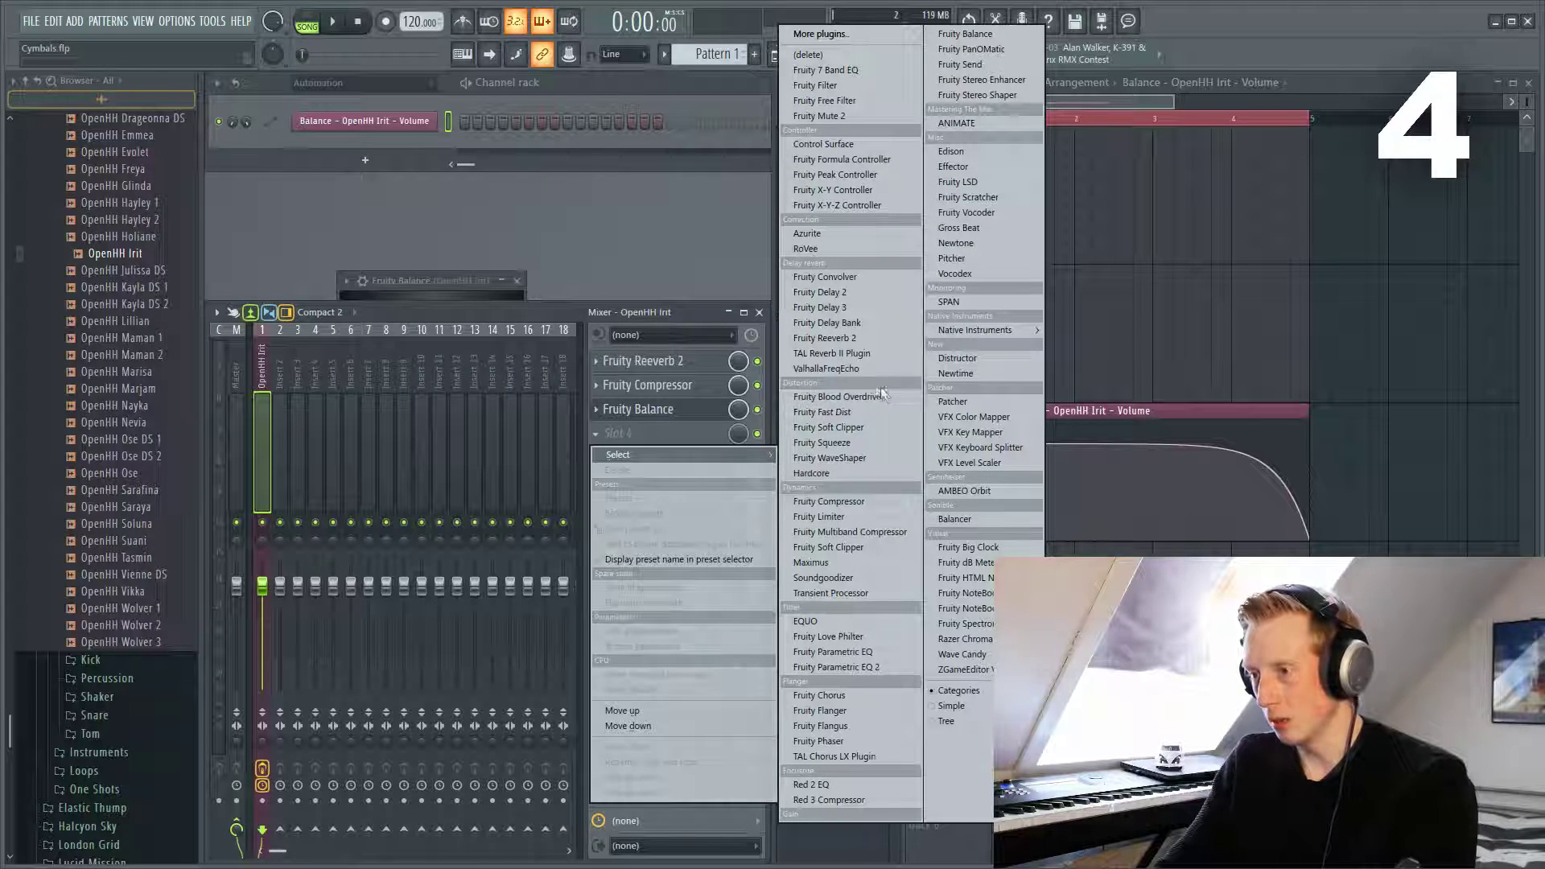
pyautogui.click(849, 667)
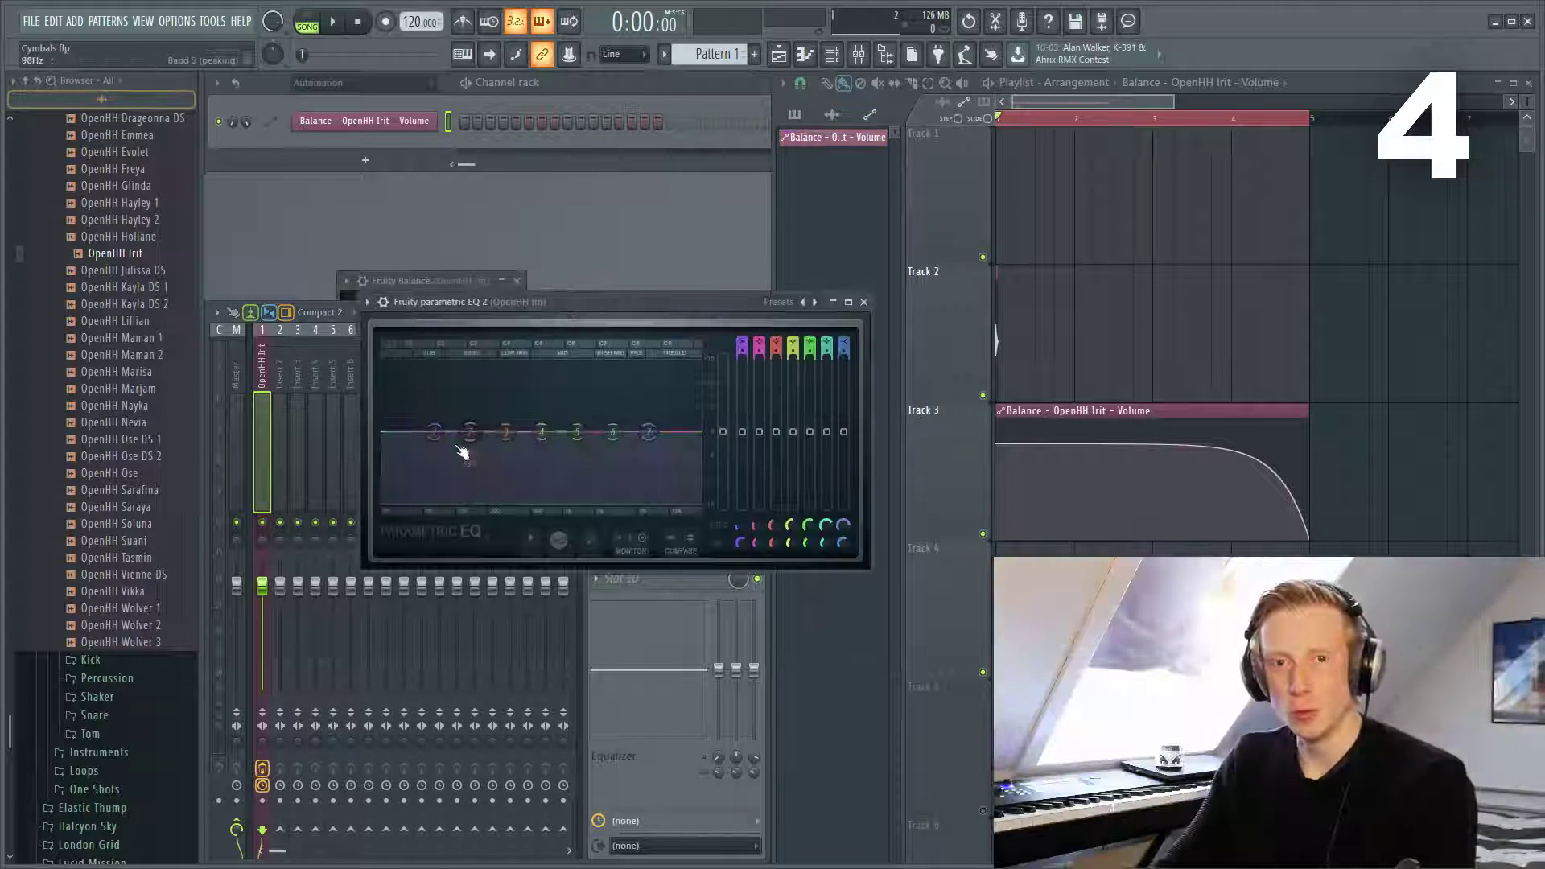
pyautogui.moveTo(435, 432); pyautogui.dragTo(488, 512)
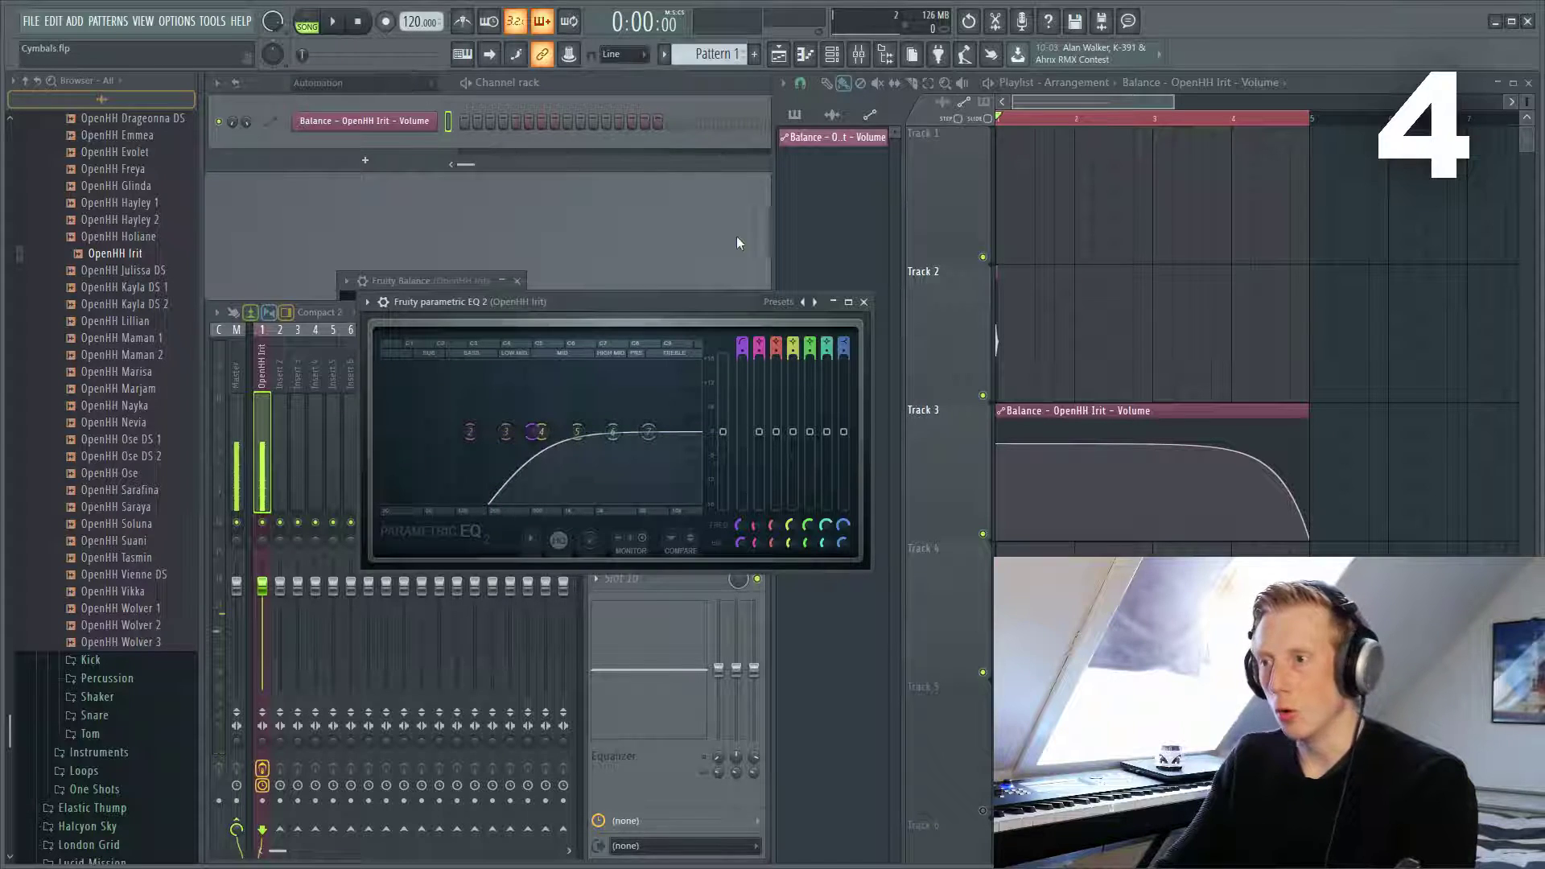
pyautogui.click(648, 432)
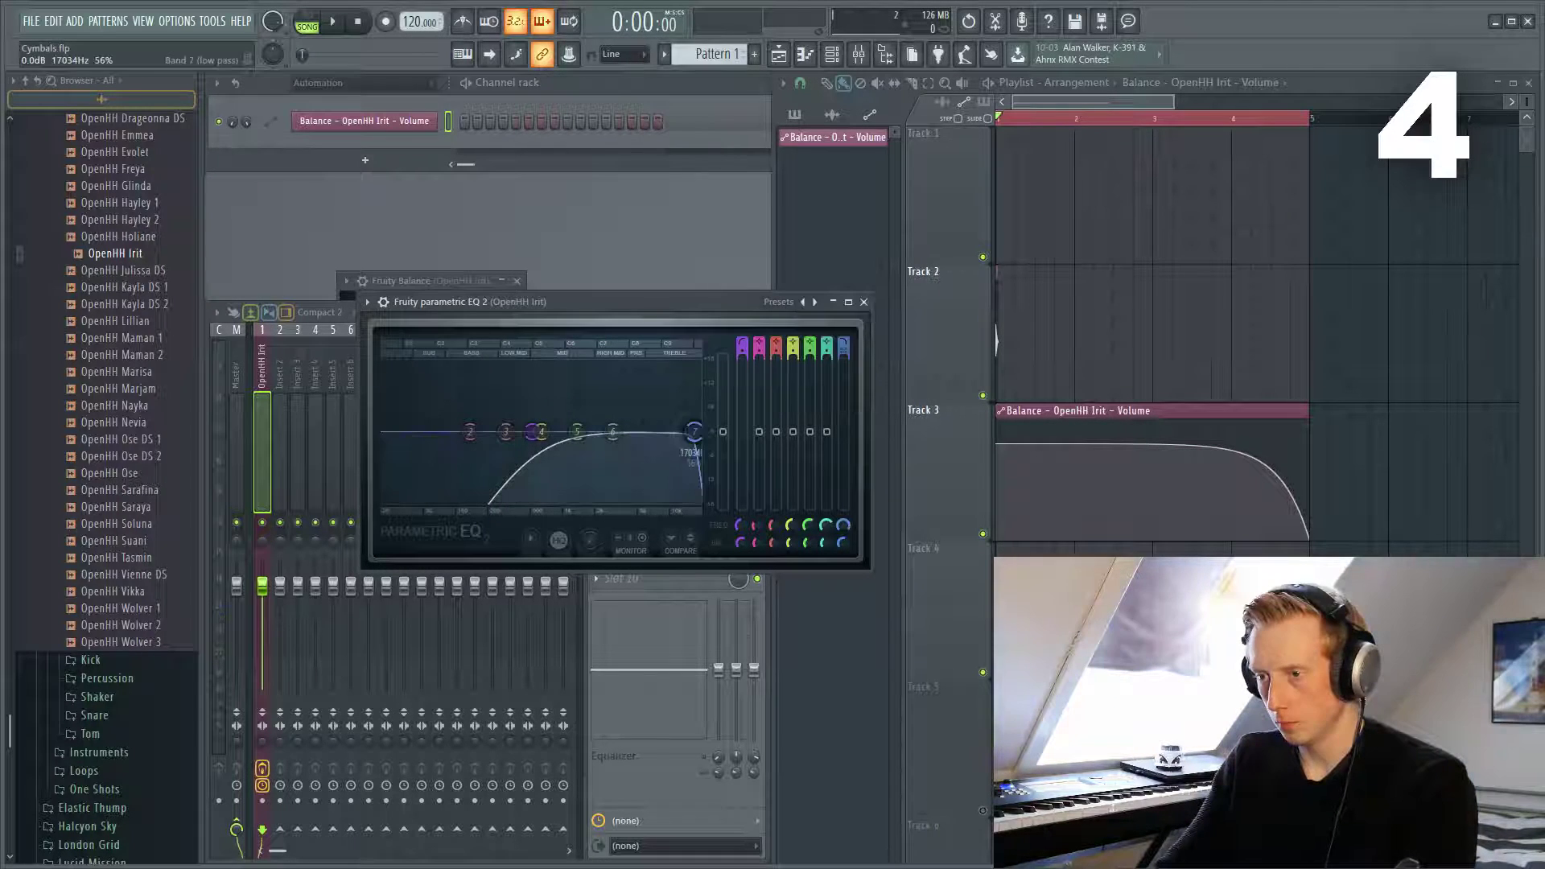
pyautogui.press('space')
pyautogui.moveTo(648, 432); pyautogui.dragTo(693, 432)
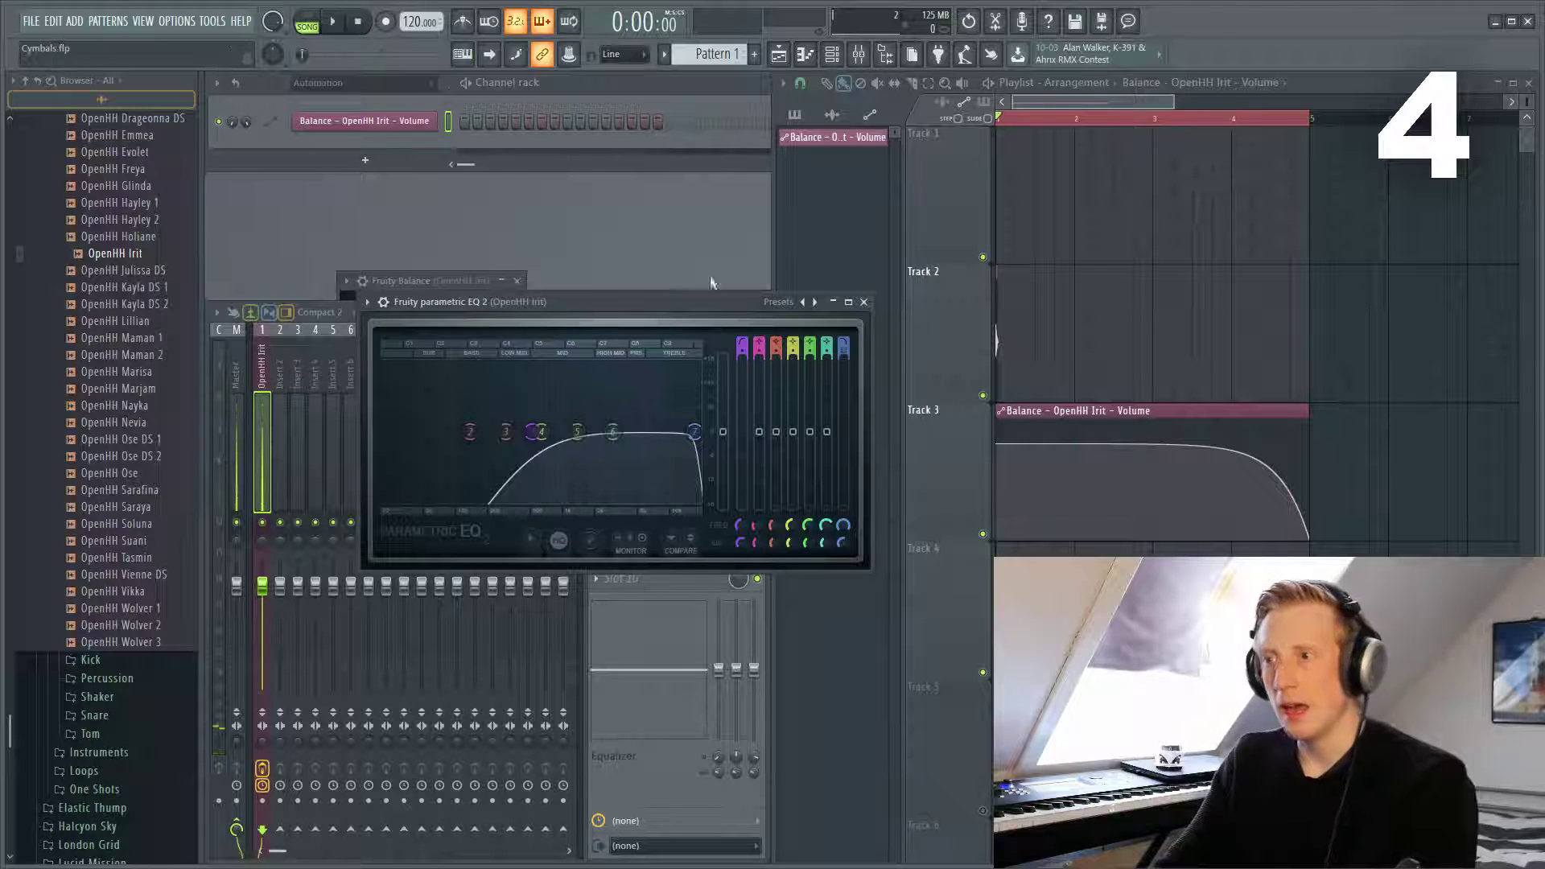
pyautogui.click(864, 303)
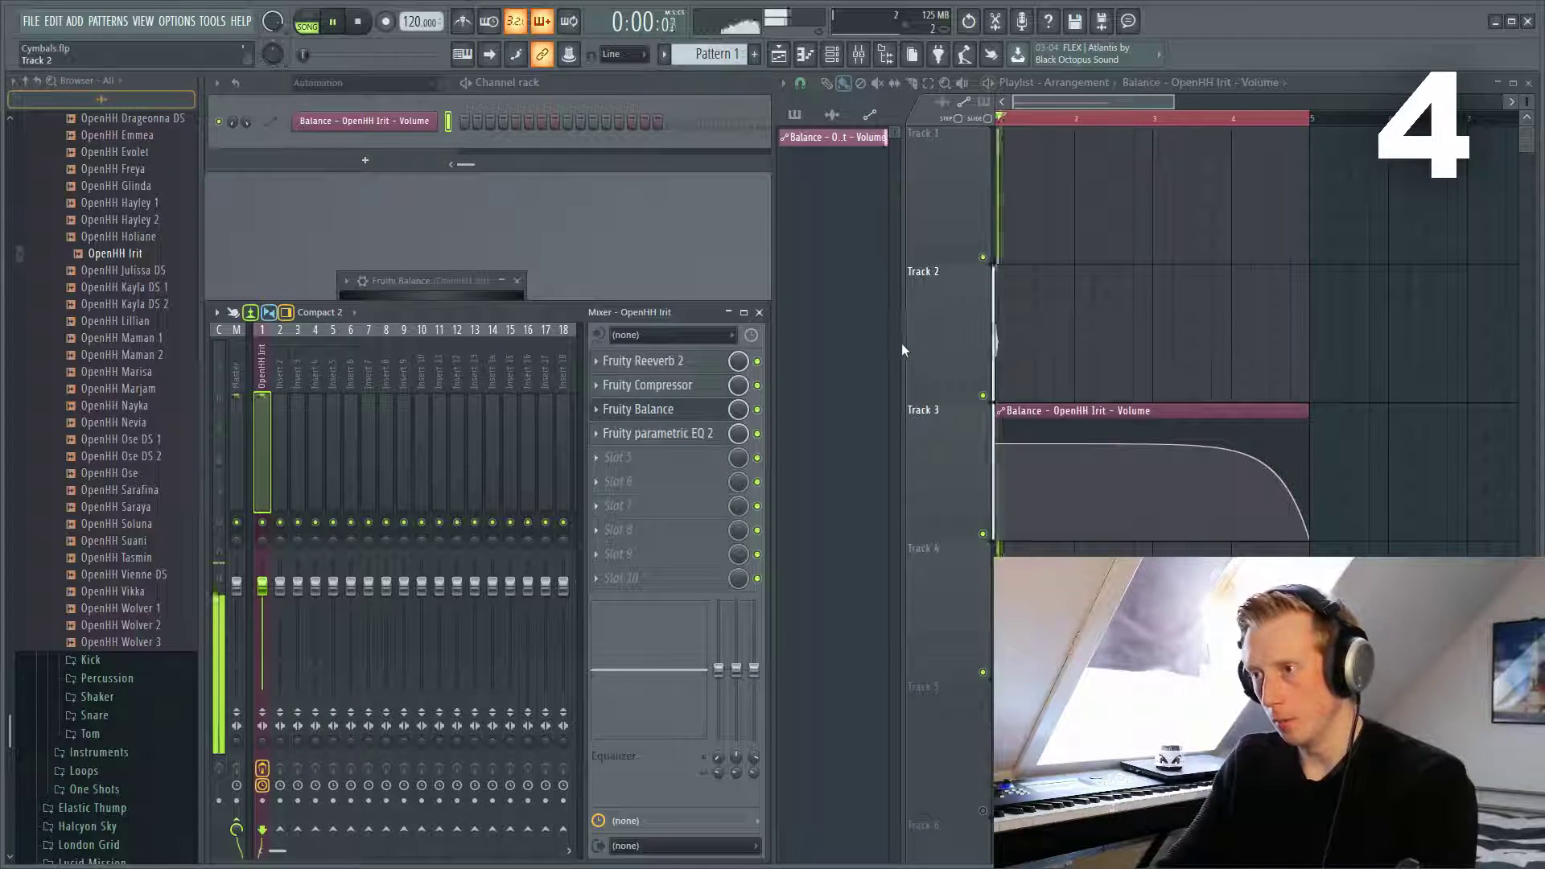
# Lower the Fruity Reeverb 2 DRY level to 33% and play the song to hear it
pyautogui.click(358, 22)
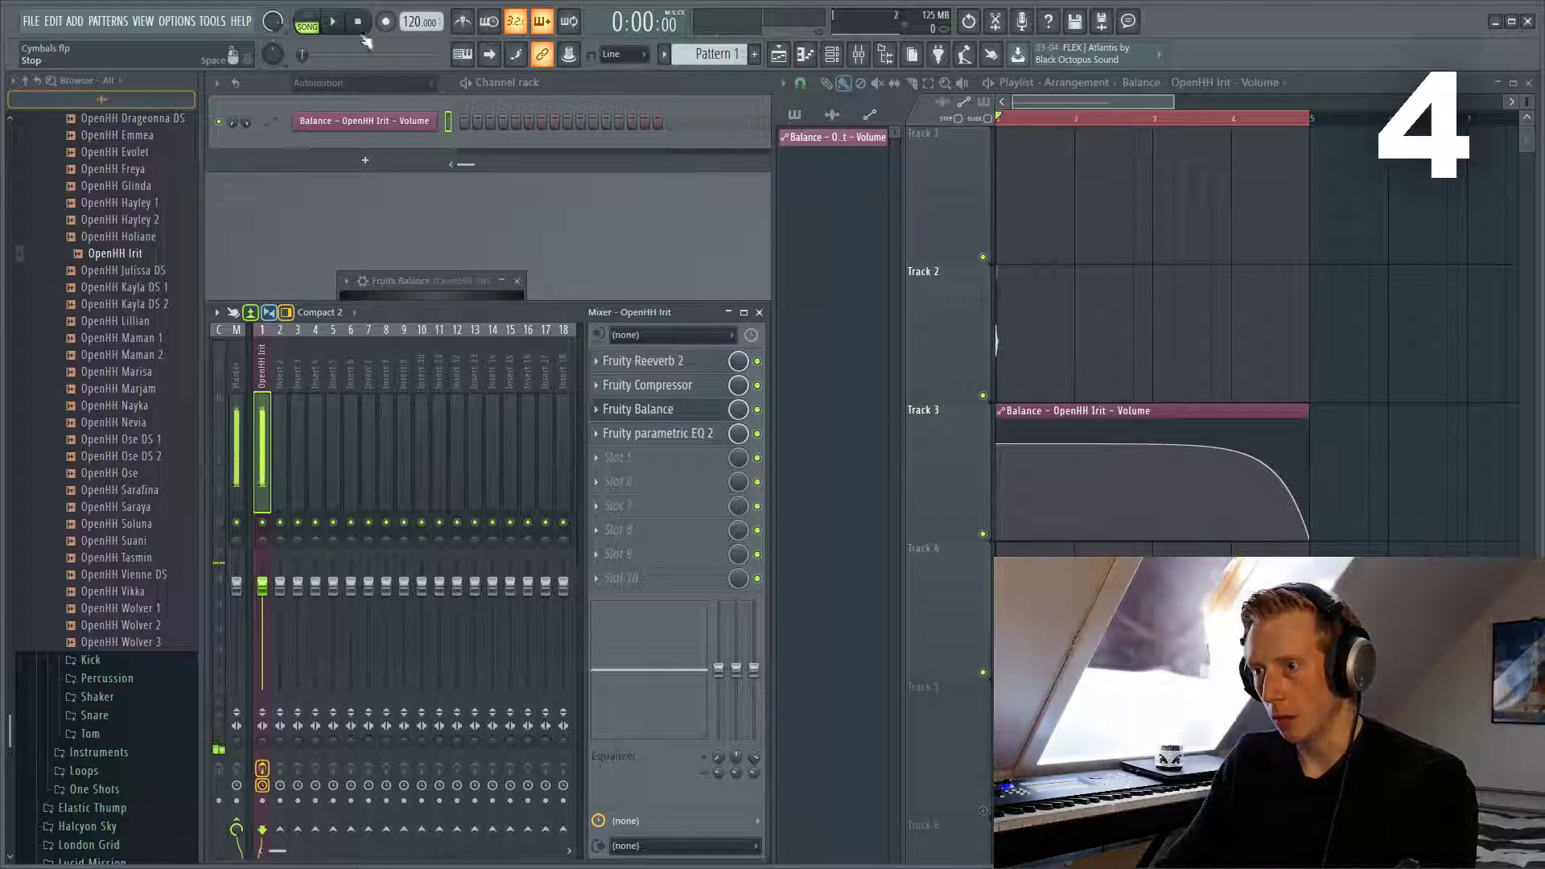
pyautogui.click(639, 360)
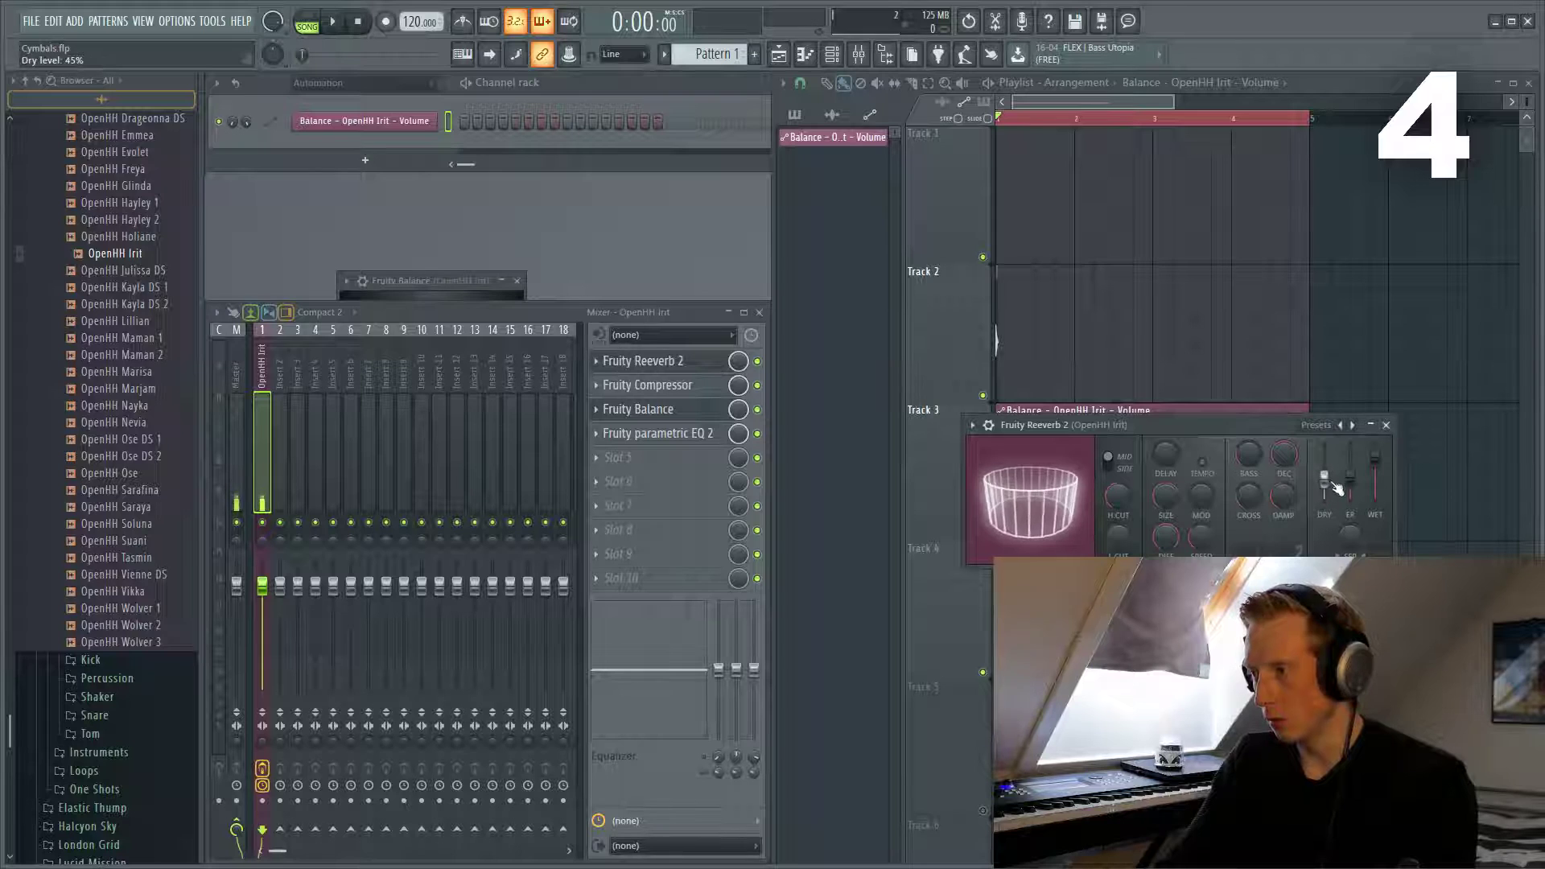
pyautogui.moveTo(1336, 488); pyautogui.dragTo(1337, 501)
pyautogui.press('space')
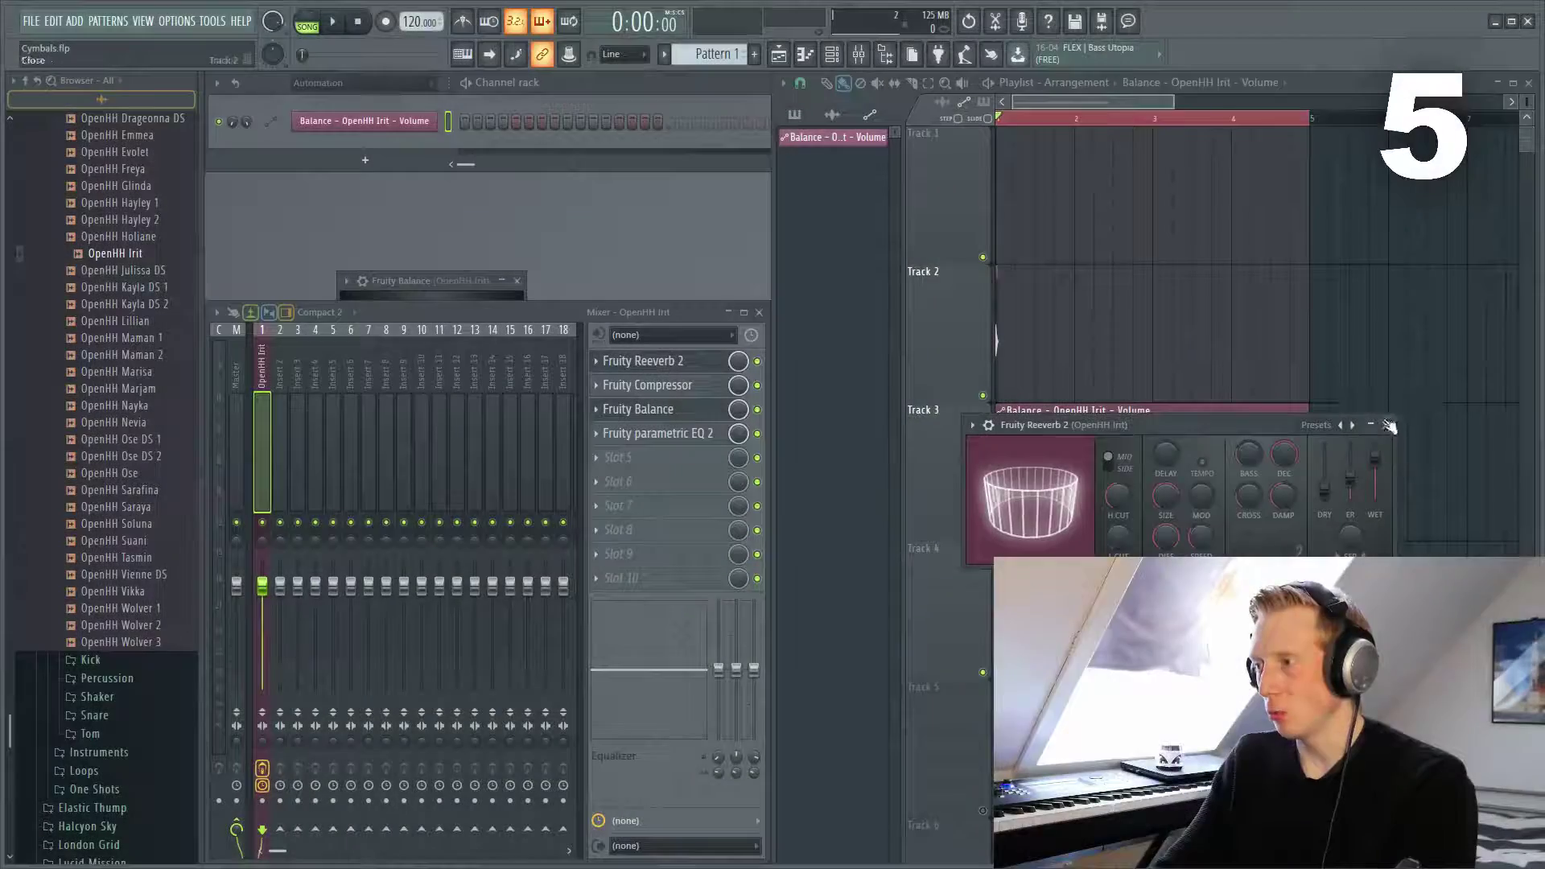
# Export the song as CY 2.wav and drag the file onto Track 5 of the playlist
pyautogui.click(1284, 392)
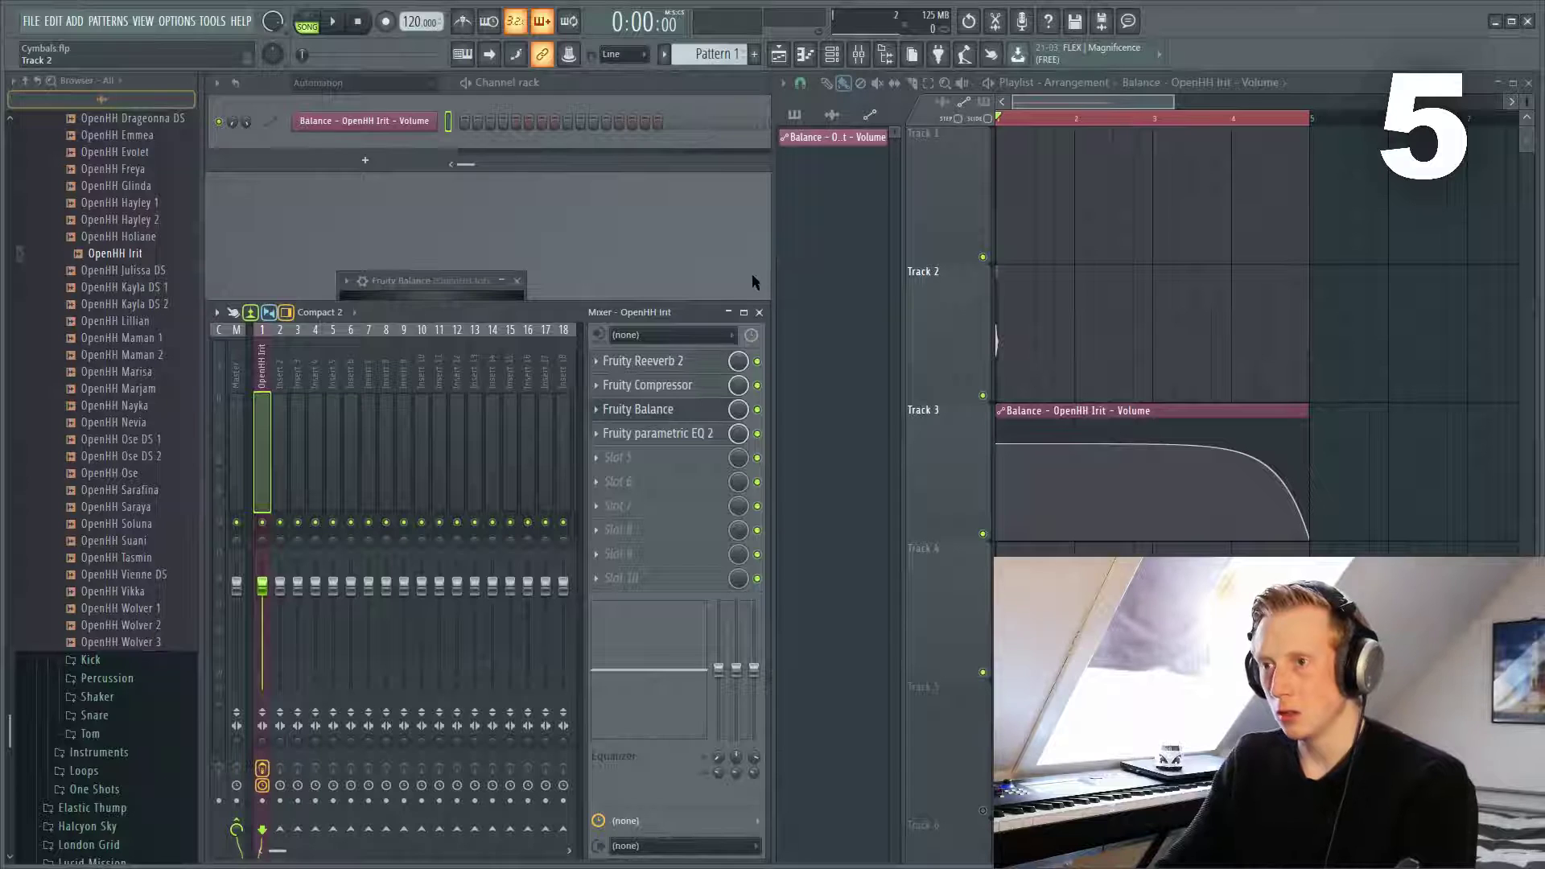
pyautogui.hotkey('ctrl', 'r')
pyautogui.write('CY ')
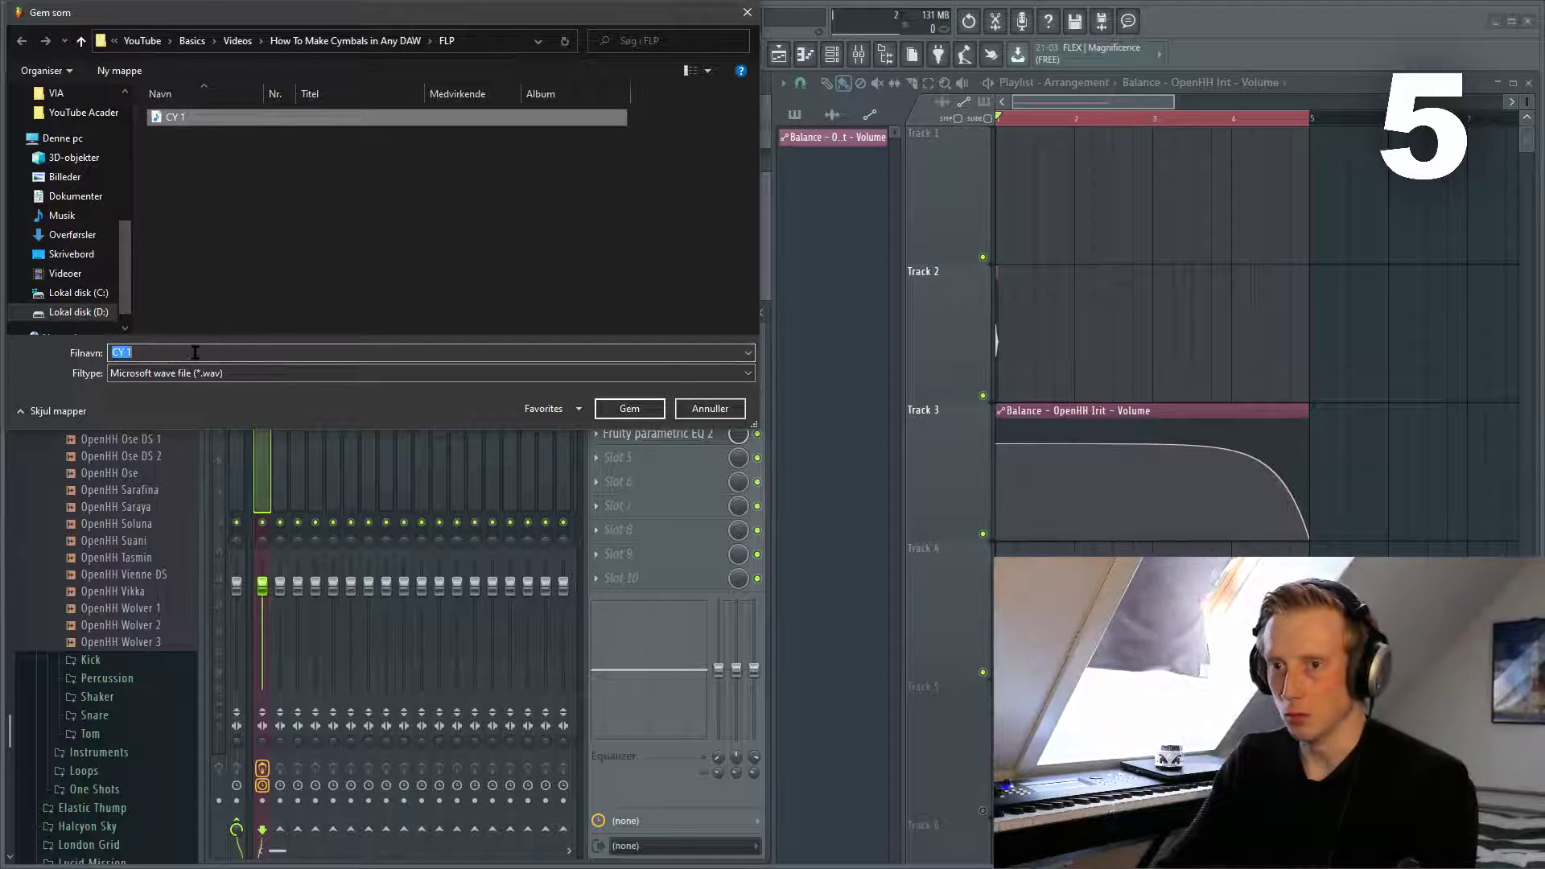
pyautogui.write('2')
pyautogui.press('Return')
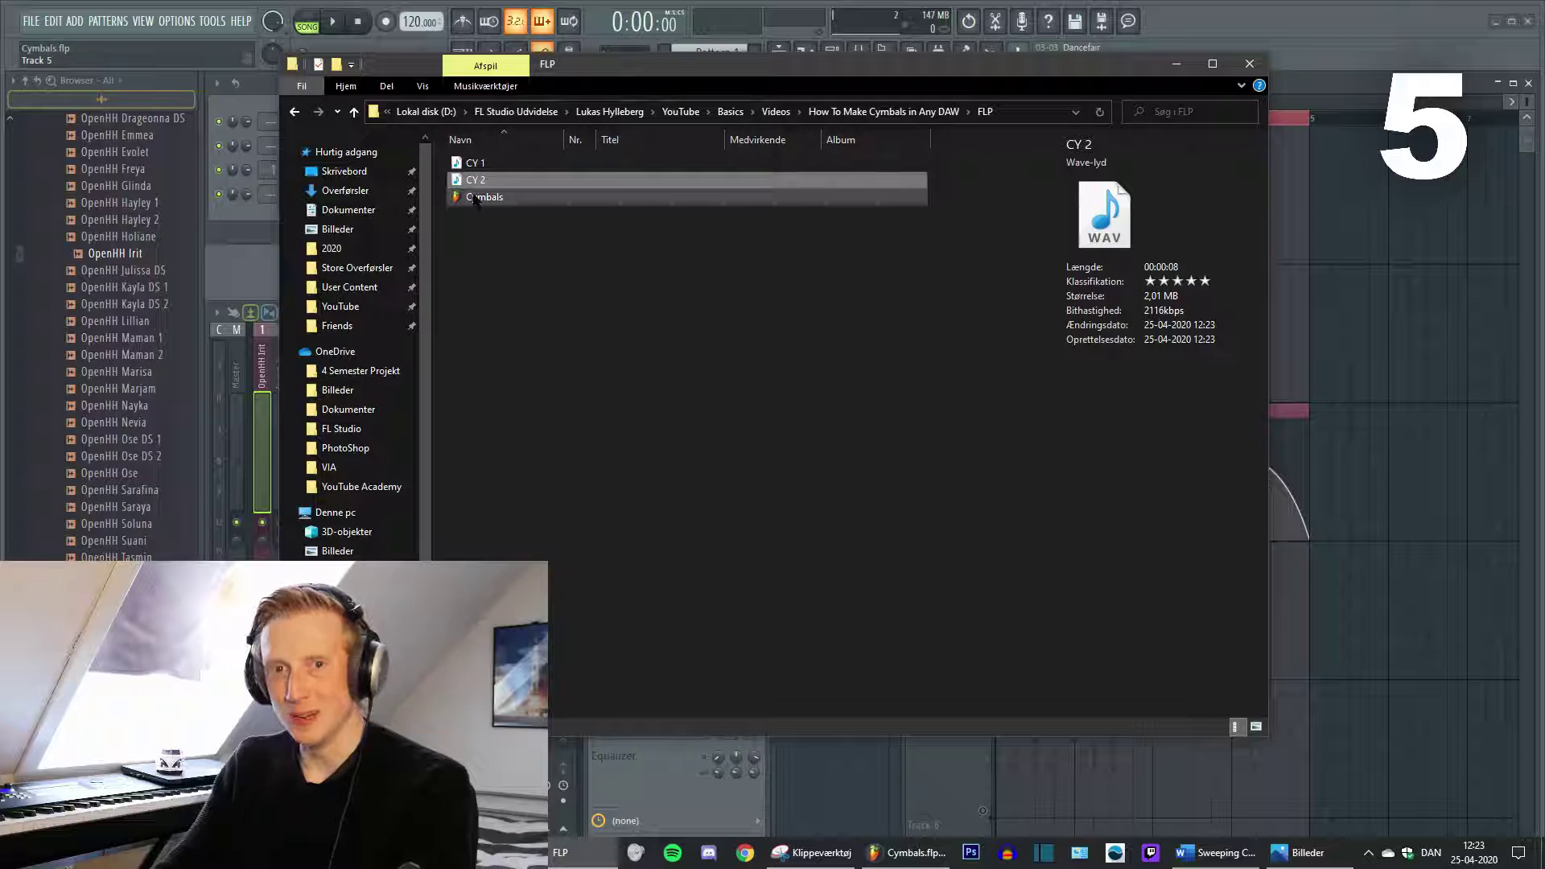
pyautogui.moveTo(475, 183); pyautogui.dragTo(1151, 774)
pyautogui.click(998, 799)
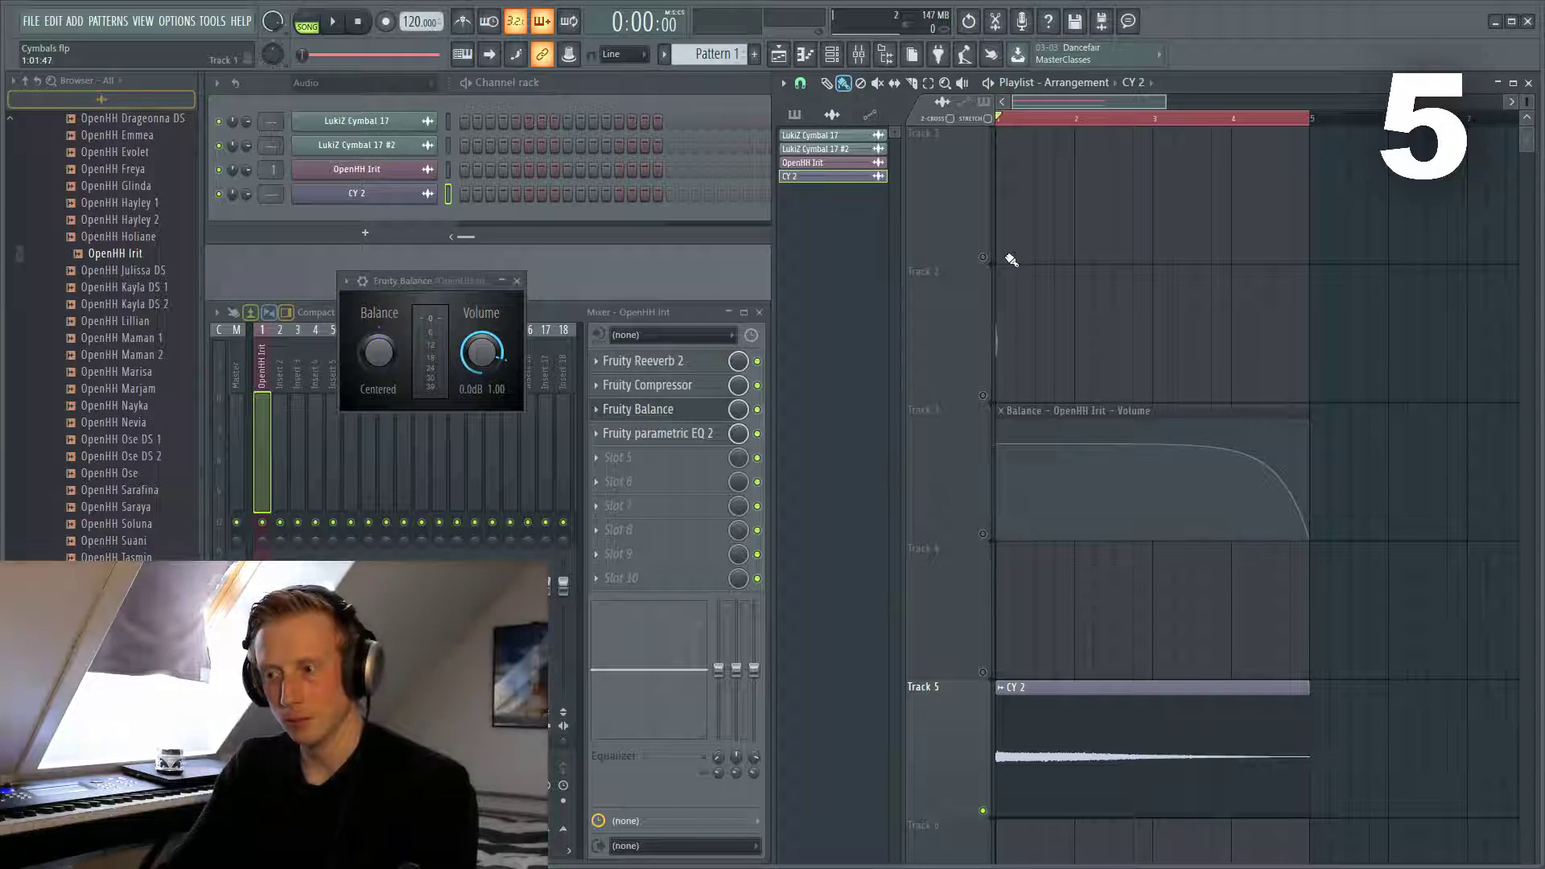
# Play back the imported CY 2 clip to audition it, then stop playback
pyautogui.press('space')
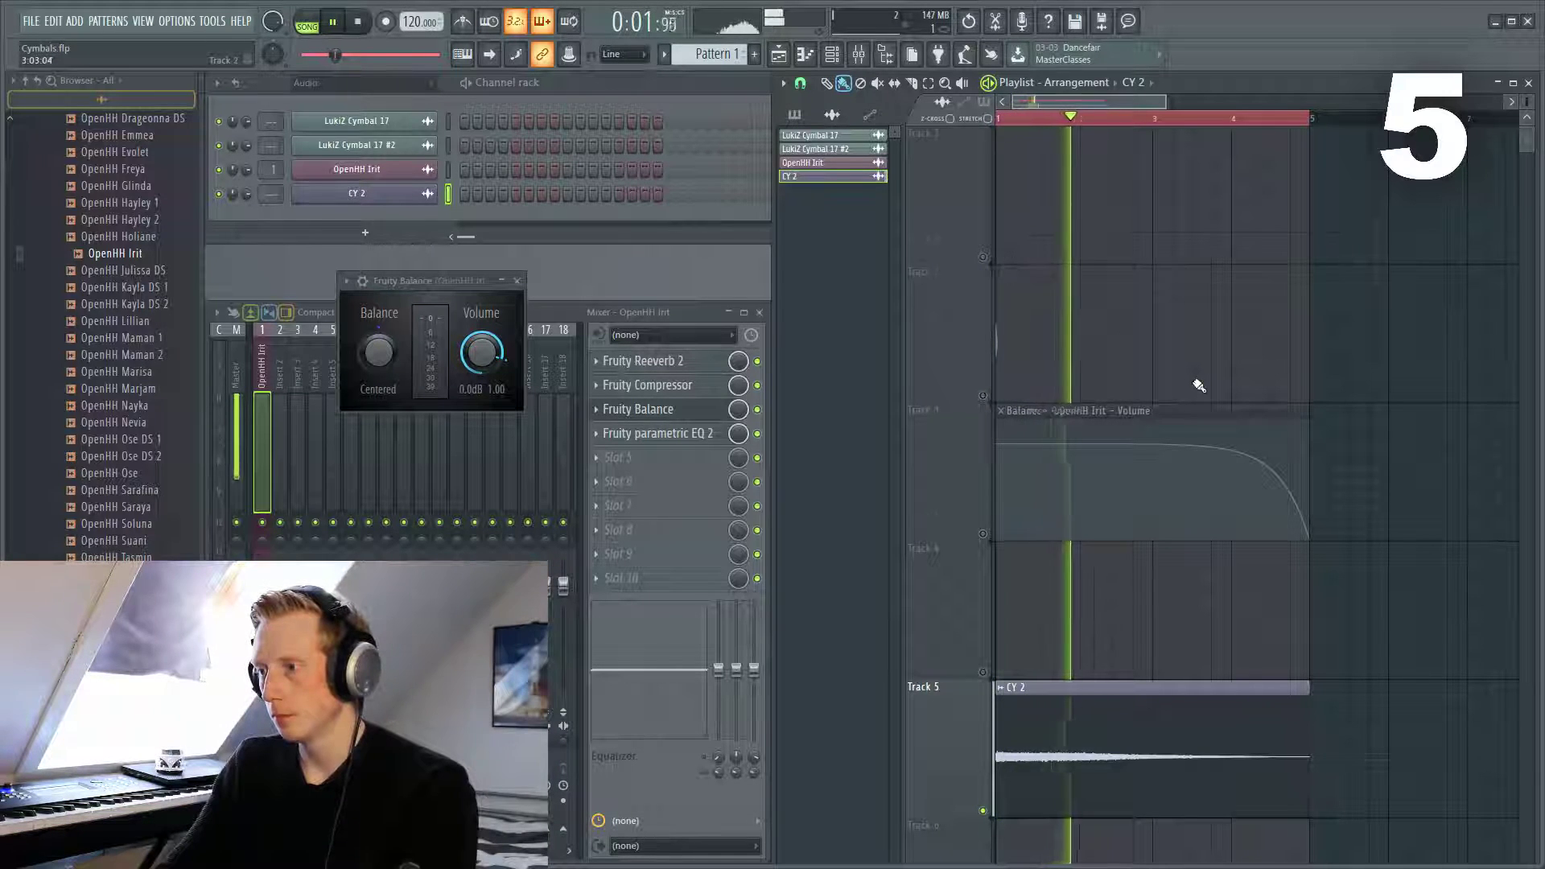
pyautogui.scroll(-3, 1191, 390)
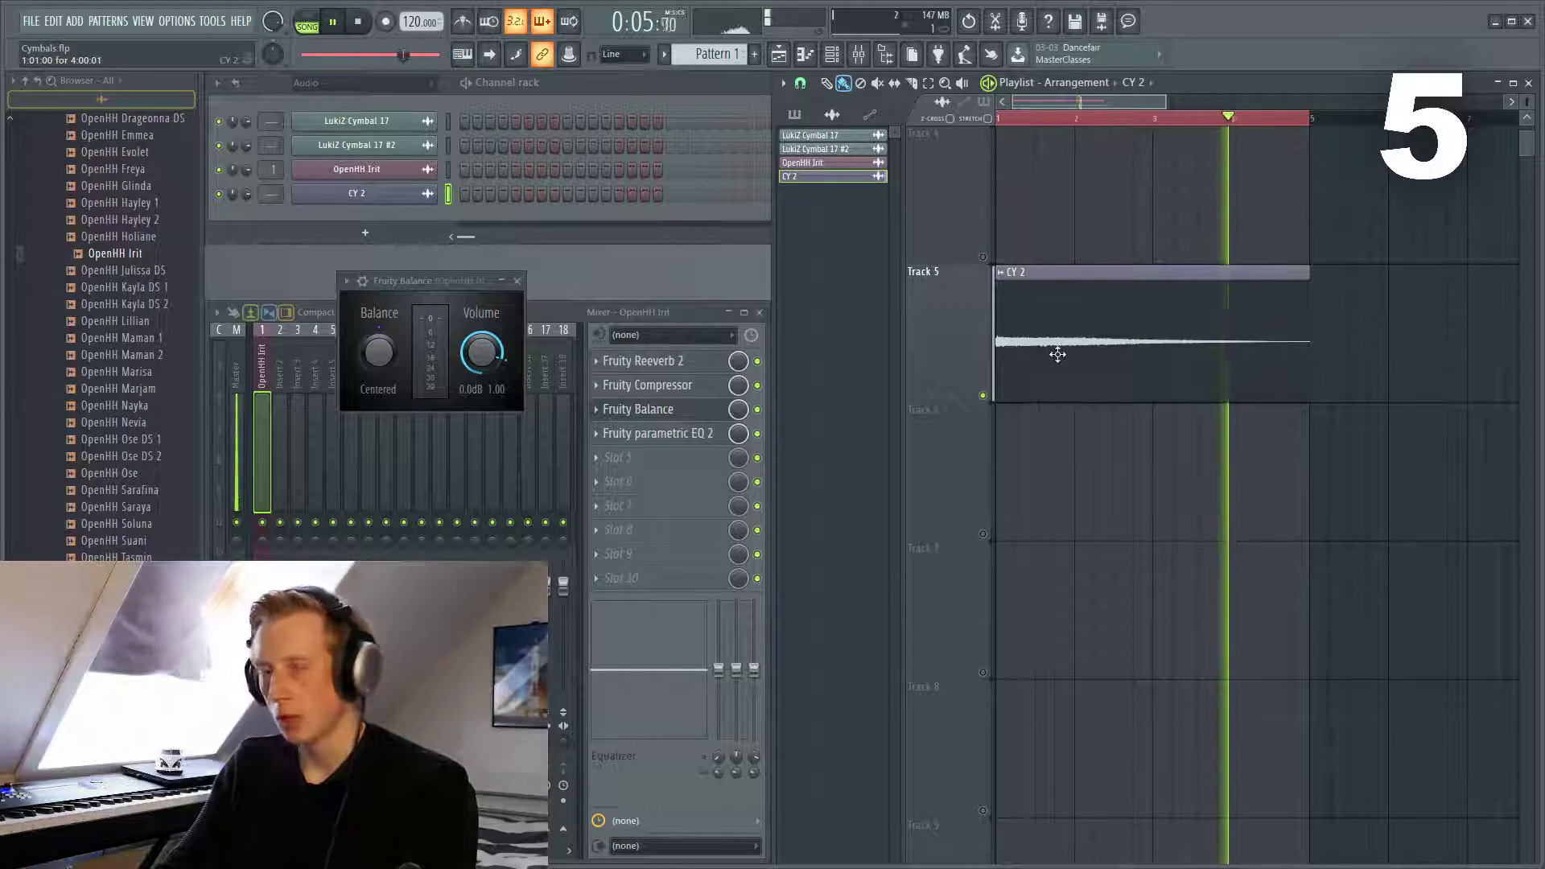
pyautogui.press('space')
# Clone CY 2 as CY 2 #2 and paint the reversed copy onto Track 6
pyautogui.rightClick(807, 184)
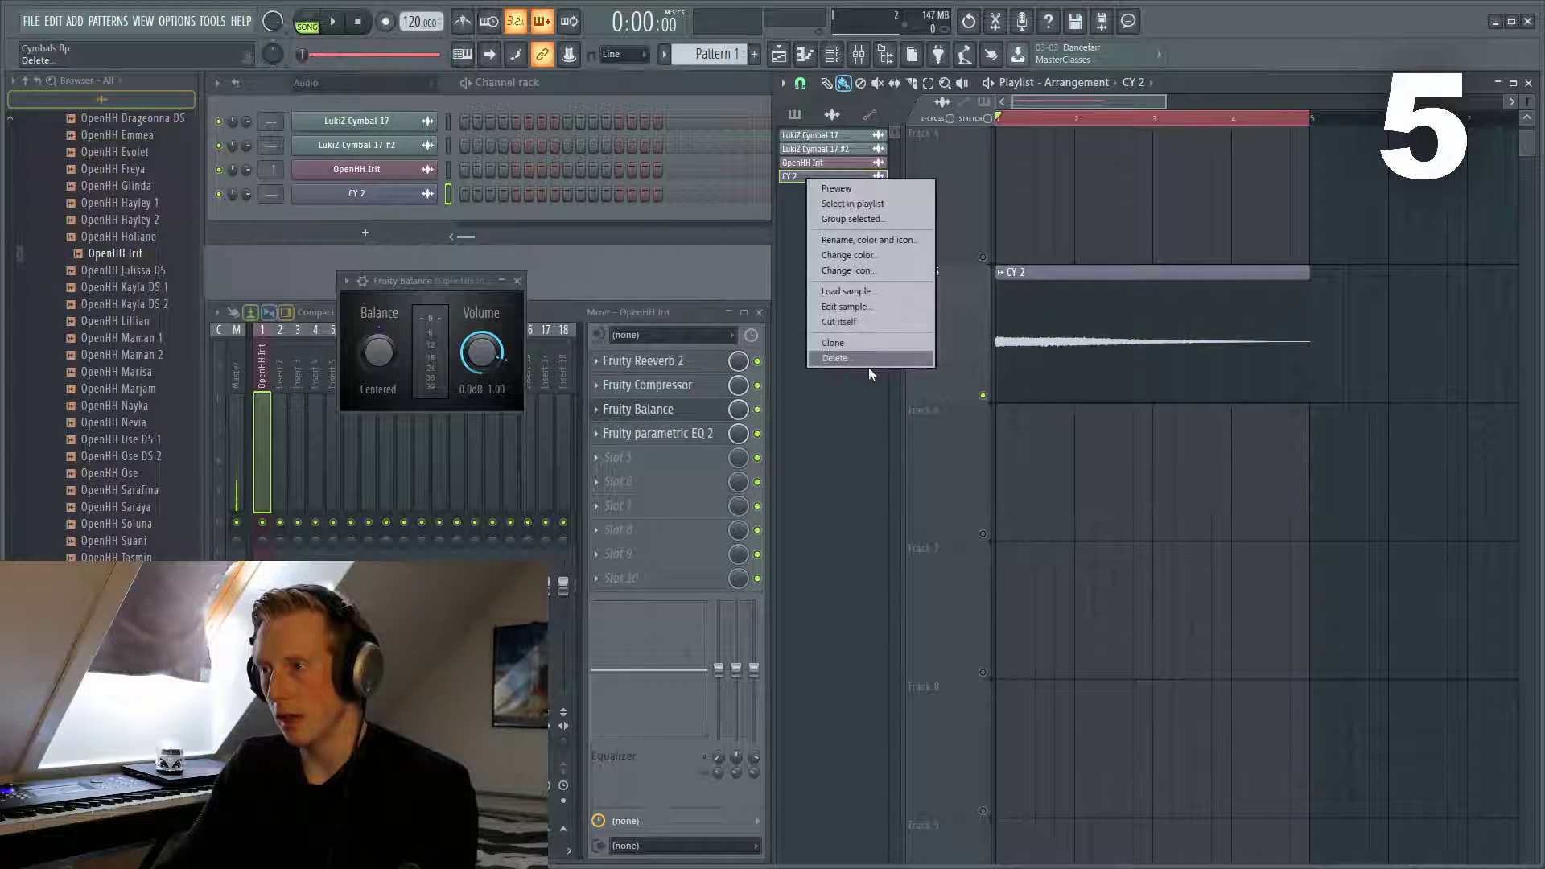
pyautogui.click(867, 354)
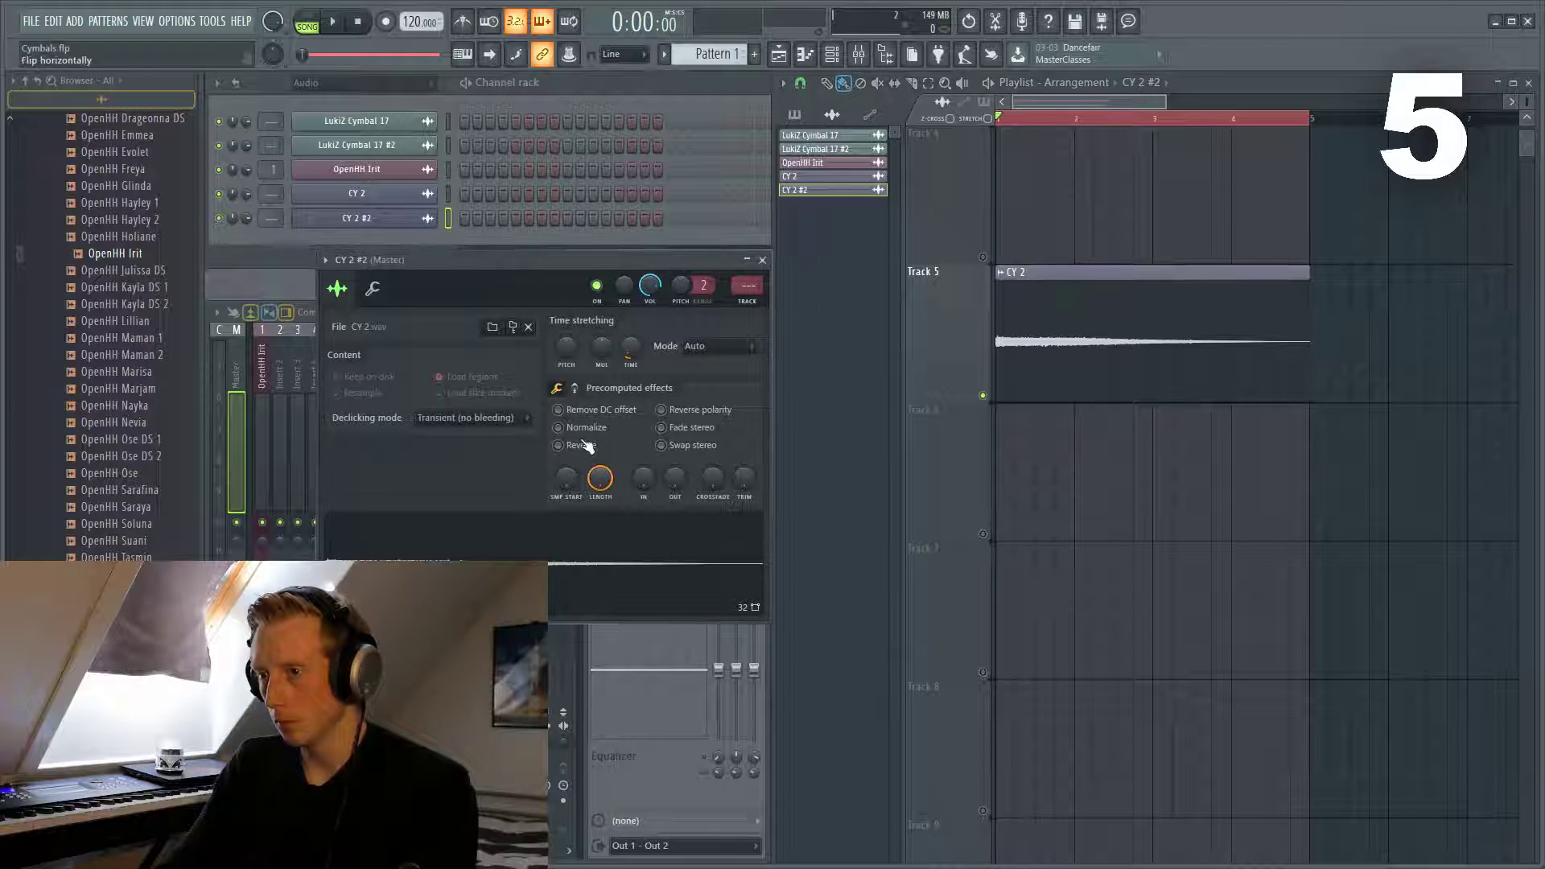
pyautogui.click(1093, 475)
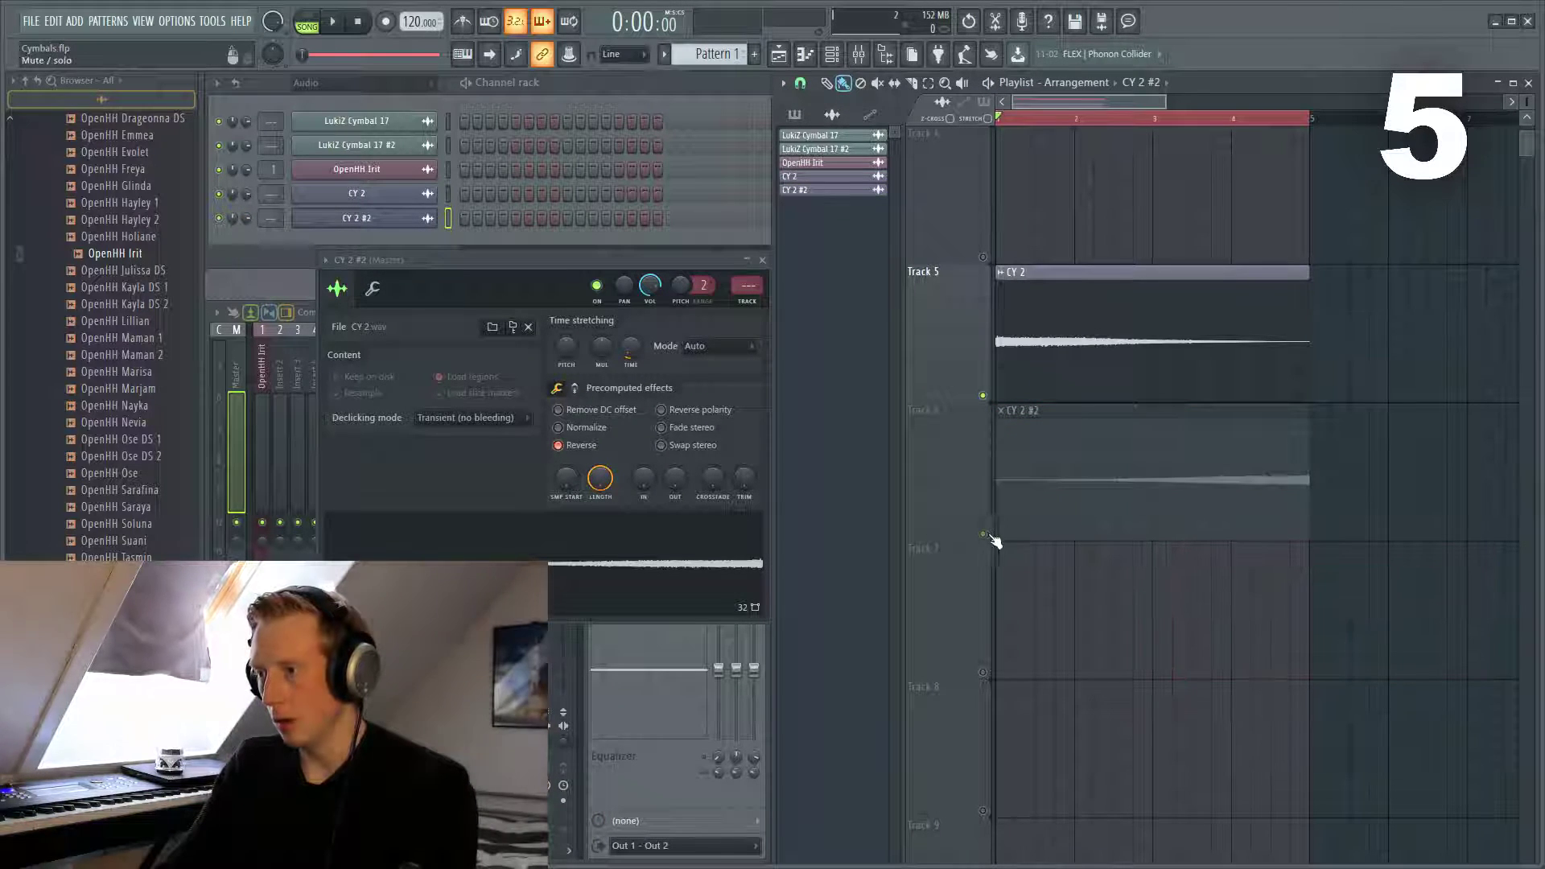